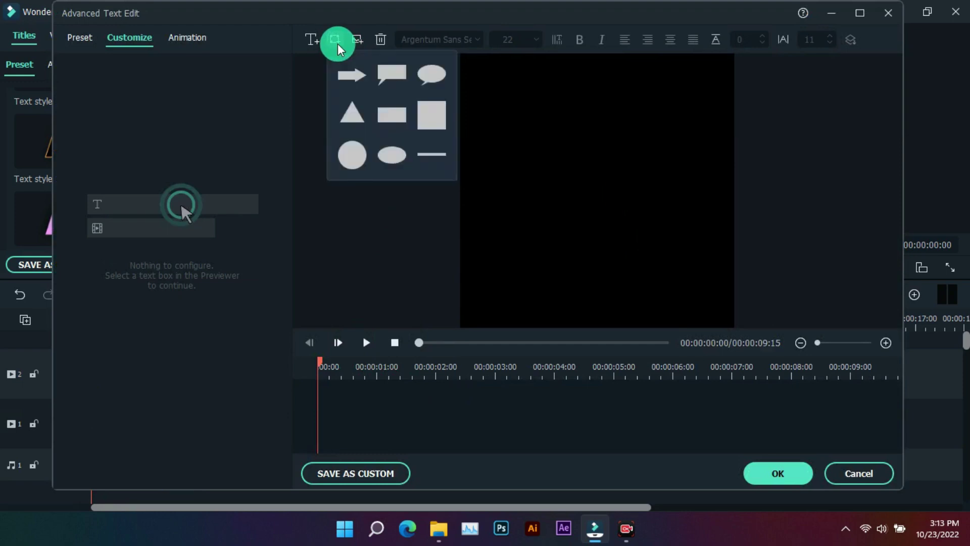
# Step: Add a square shape with its text fill off, then stretch and tilt it to cover the upper canvas with a slanted lower edge
pyautogui.click(427, 117)
pyautogui.click(571, 197)
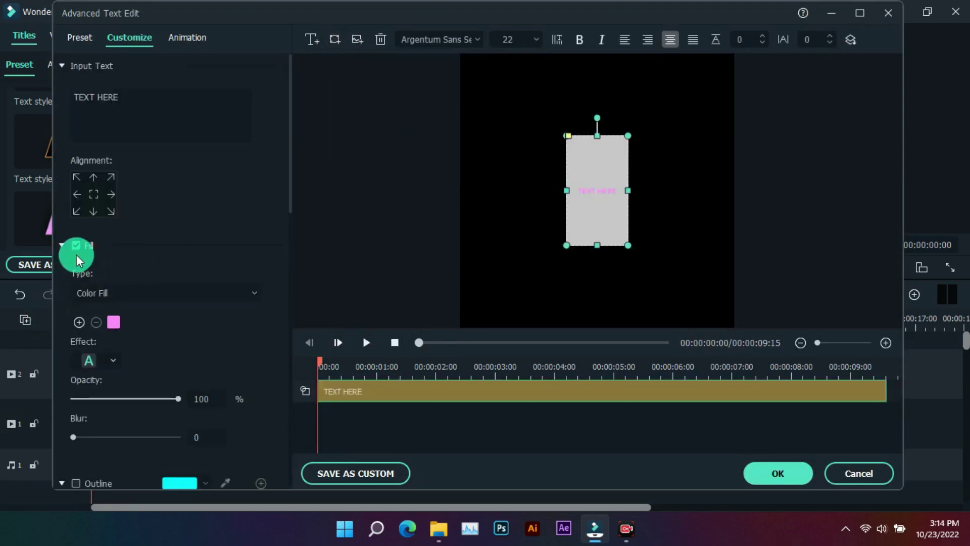
pyautogui.moveTo(566, 190); pyautogui.dragTo(423, 184)
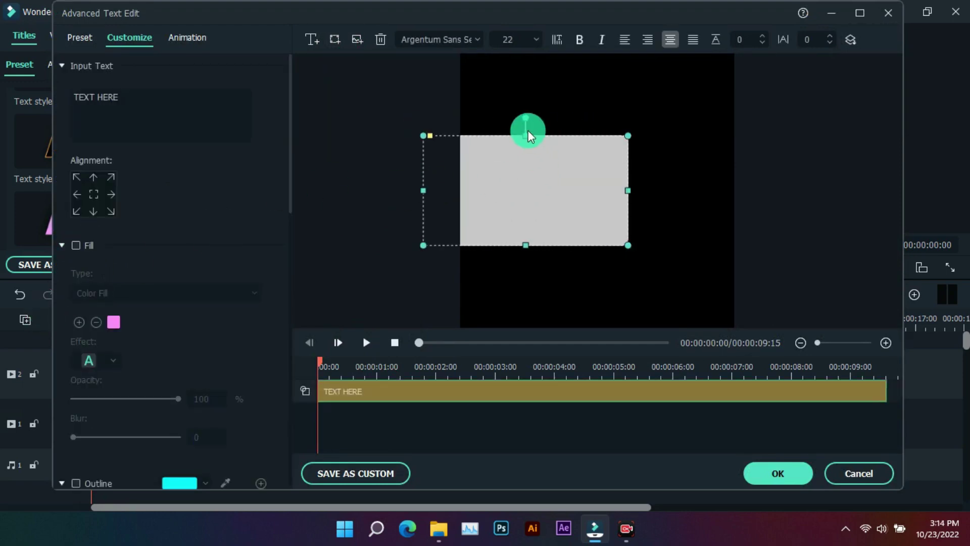
pyautogui.moveTo(526, 116); pyautogui.dragTo(508, 110)
pyautogui.moveTo(529, 178); pyautogui.dragTo(541, 144)
pyautogui.moveTo(637, 138); pyautogui.dragTo(773, 114)
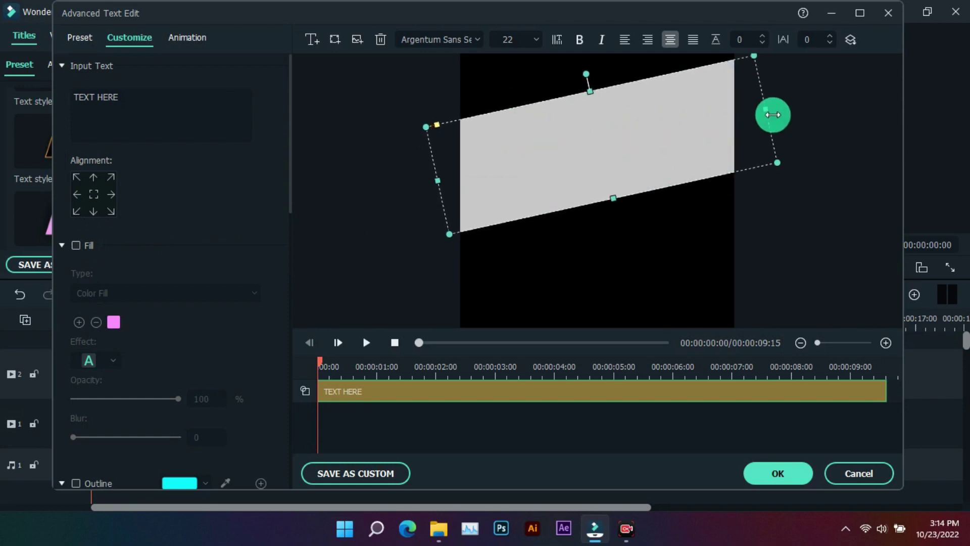
pyautogui.moveTo(695, 129); pyautogui.dragTo(670, 86)
pyautogui.moveTo(592, 156); pyautogui.dragTo(601, 195)
pyautogui.moveTo(625, 161); pyautogui.dragTo(633, 163)
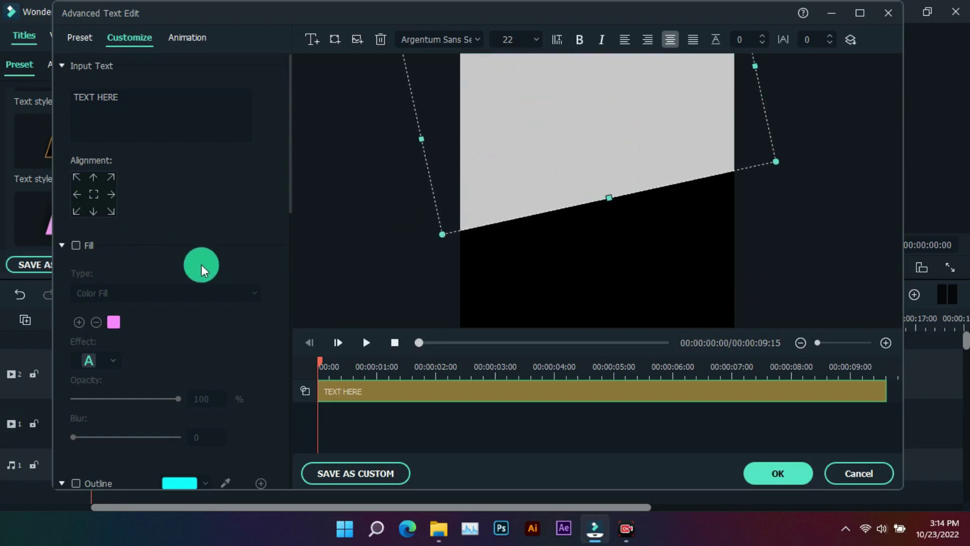
# Step: Change the shape's fill type to Gradient Fill and set its first color to yellow
pyautogui.scroll(-10, 176, 283)
pyautogui.click(119, 300)
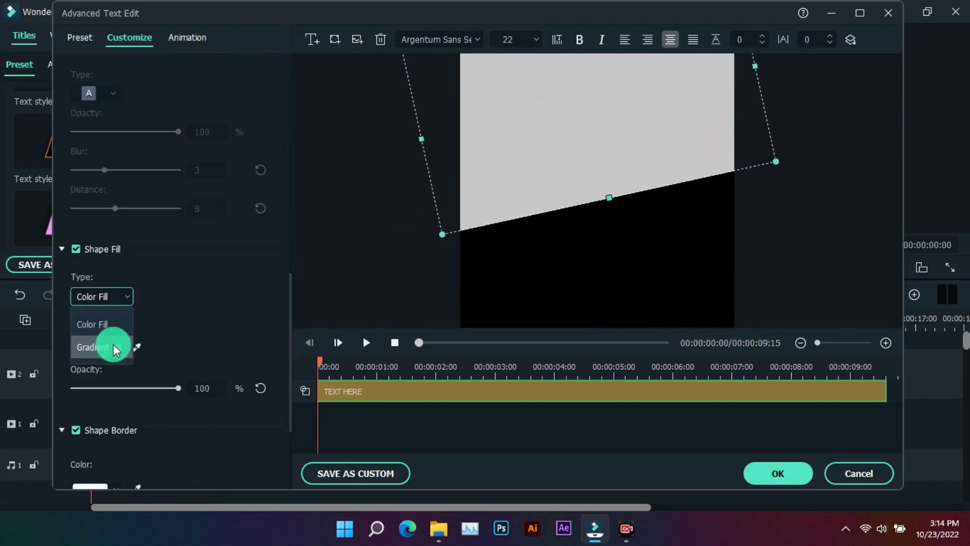
pyautogui.click(114, 346)
pyautogui.click(96, 338)
pyautogui.click(120, 440)
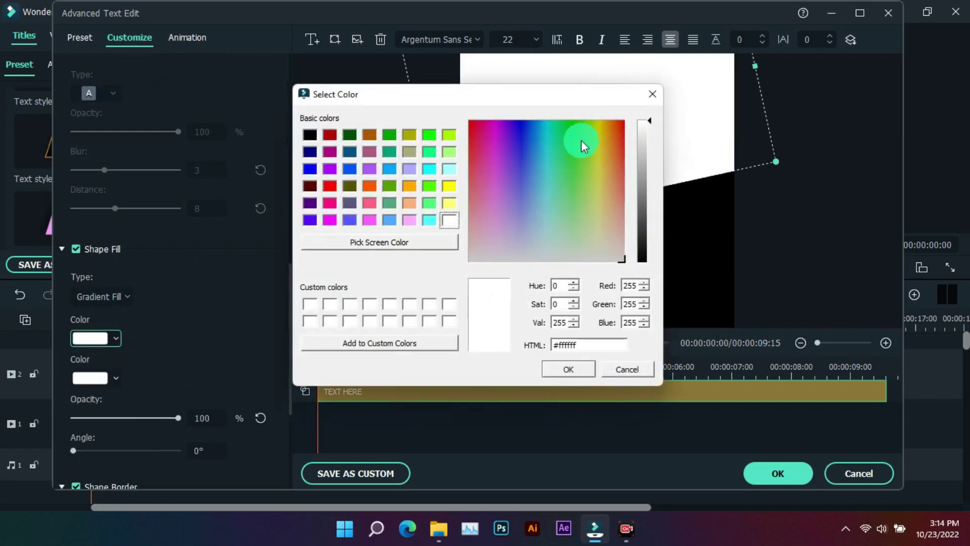
pyautogui.moveTo(581, 145); pyautogui.dragTo(601, 124)
pyautogui.click(557, 369)
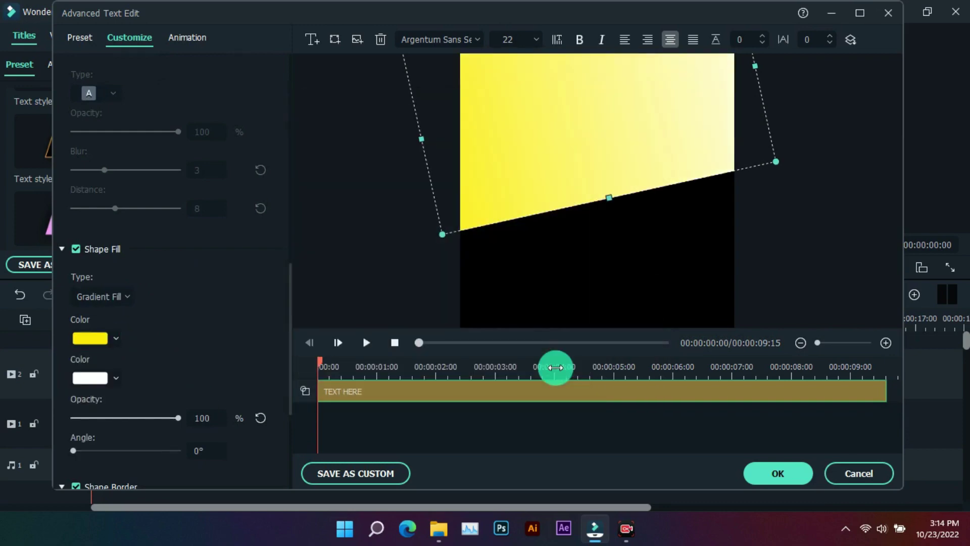
# Step: Set the shape gradient's second color to orange and adjust the gradient angle
pyautogui.click(89, 378)
pyautogui.click(124, 479)
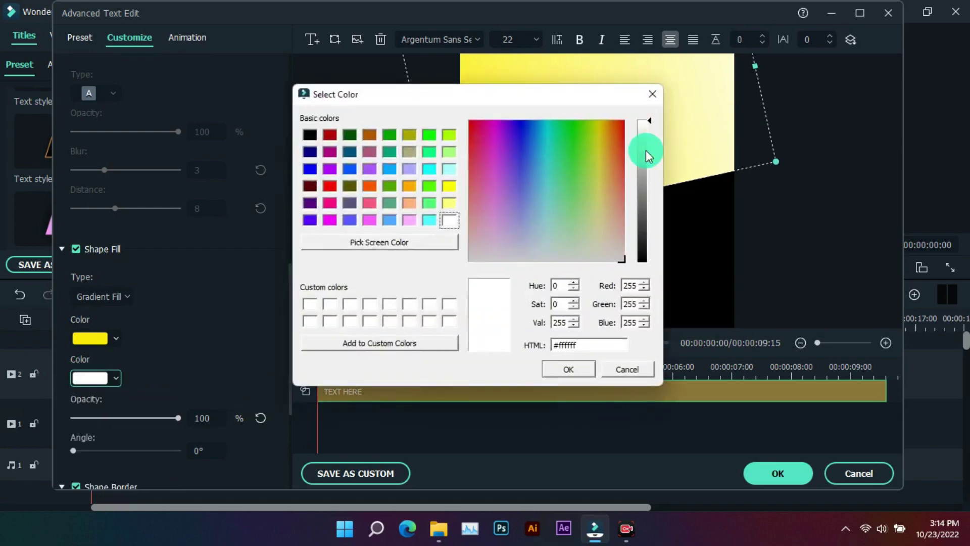
pyautogui.click(608, 122)
pyautogui.click(568, 369)
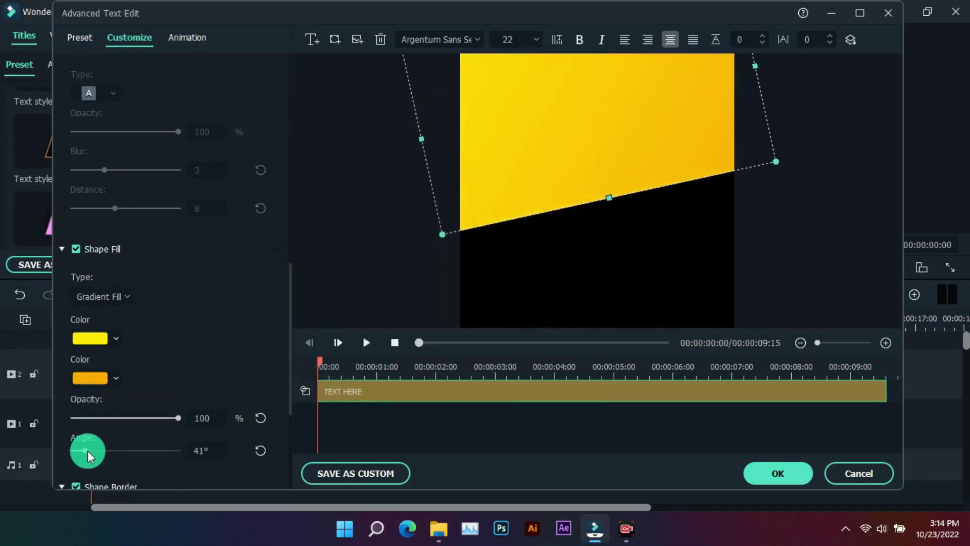
pyautogui.moveTo(91, 451); pyautogui.dragTo(164, 474)
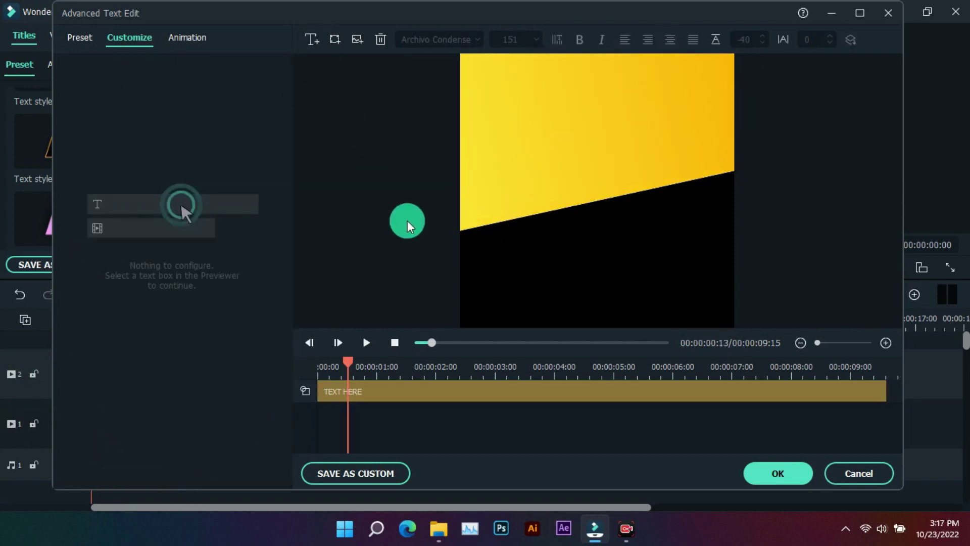
# Step: Add a text box with a white color fill that reads NIKE
pyautogui.click(435, 388)
pyautogui.click(313, 40)
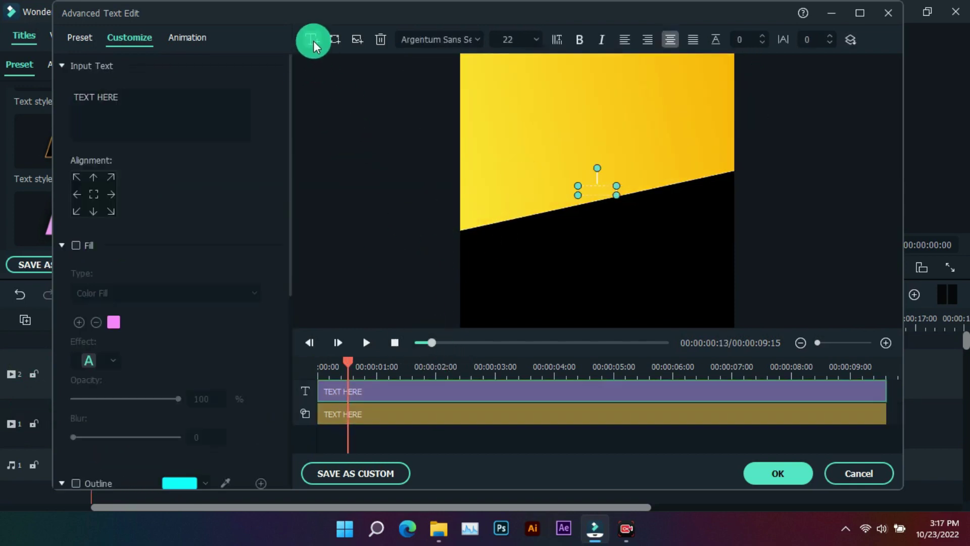
pyautogui.click(116, 322)
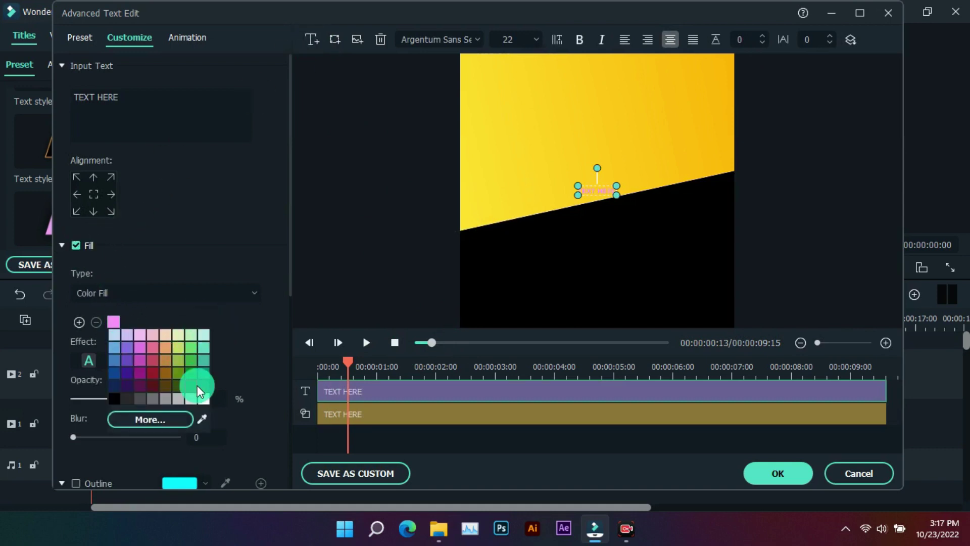
pyautogui.click(201, 393)
pyautogui.moveTo(125, 97); pyautogui.dragTo(64, 106)
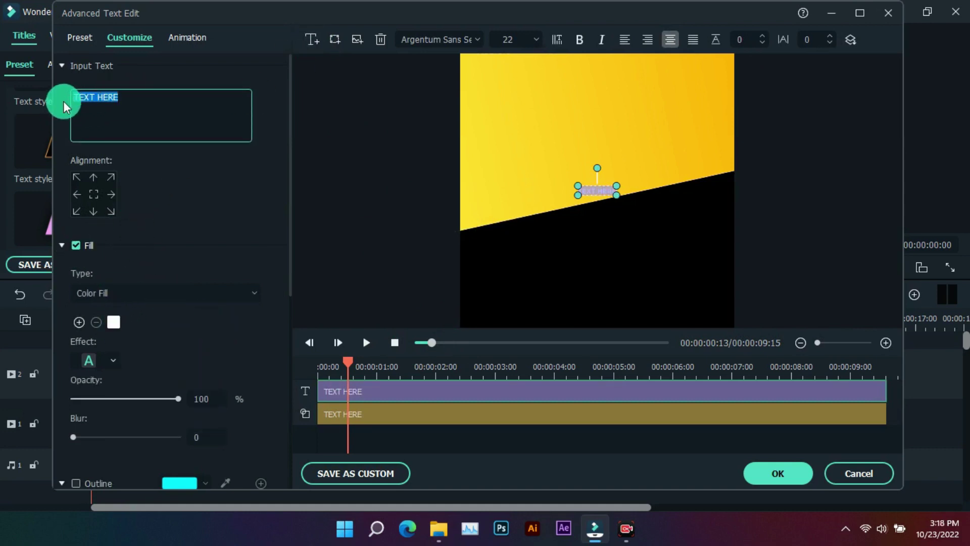
pyautogui.write('NIKE')
# Step: Enlarge the NIKE text to size 529 with -8 character spacing, and tilt it parallel to the shape's slanted edge
pyautogui.moveTo(591, 186); pyautogui.dragTo(615, 194)
pyautogui.click(603, 71)
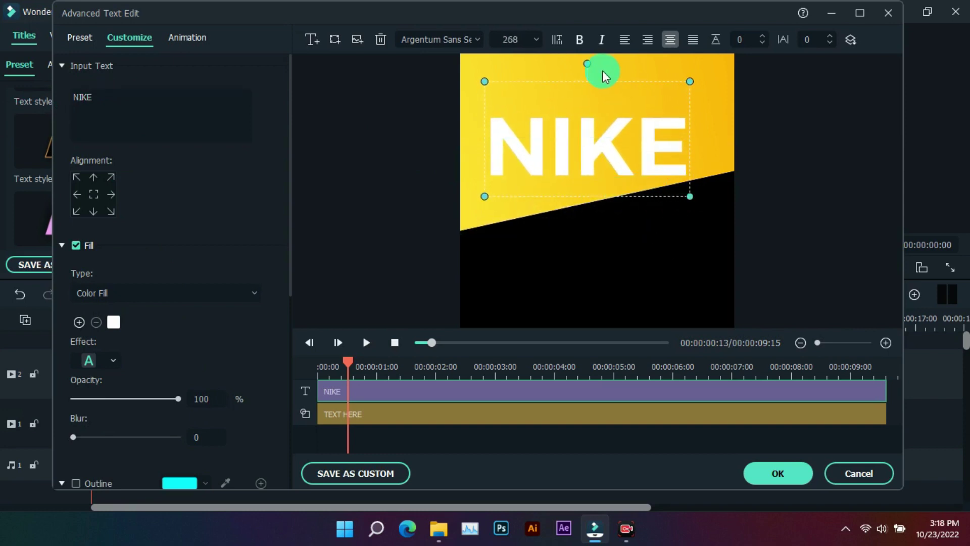
pyautogui.moveTo(590, 66); pyautogui.dragTo(572, 61)
pyautogui.moveTo(589, 151)
pyautogui.mouseDown()
pyautogui.moveTo(581, 149)
pyautogui.moveTo(593, 158)
pyautogui.mouseUp()
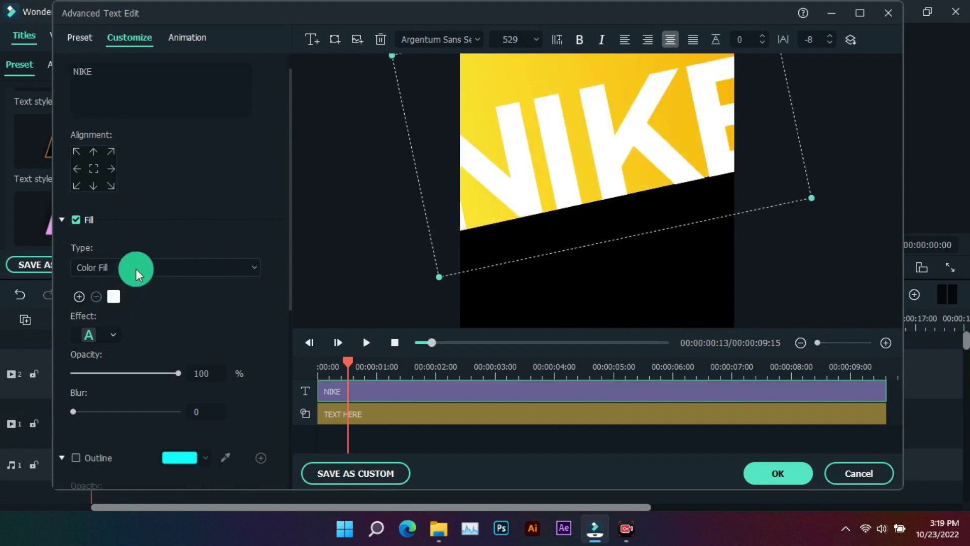
# Step: Switch the NIKE text to Gradient Fill and sample the orange at the shape's right side for the first color stop
pyautogui.click(136, 270)
pyautogui.click(119, 318)
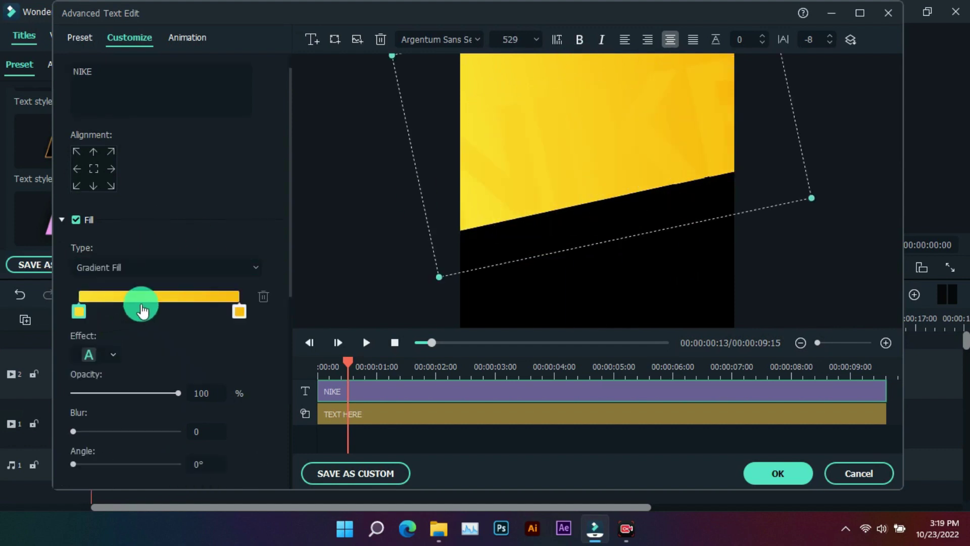
pyautogui.click(78, 310)
pyautogui.click(168, 402)
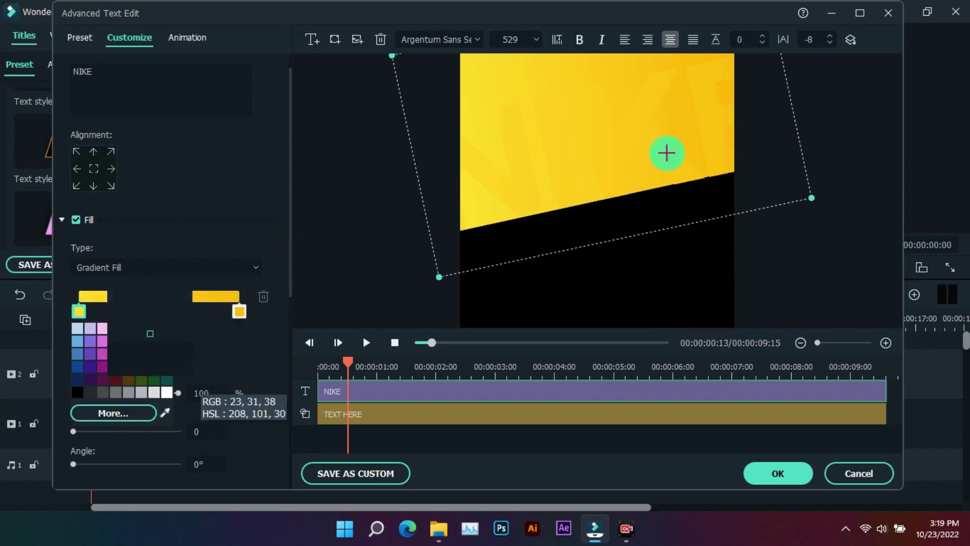
pyautogui.click(719, 158)
# Step: Sample the shape's yellow for the NIKE gradient's last color stop and accept the advanced text edits
pyautogui.click(238, 308)
pyautogui.click(310, 394)
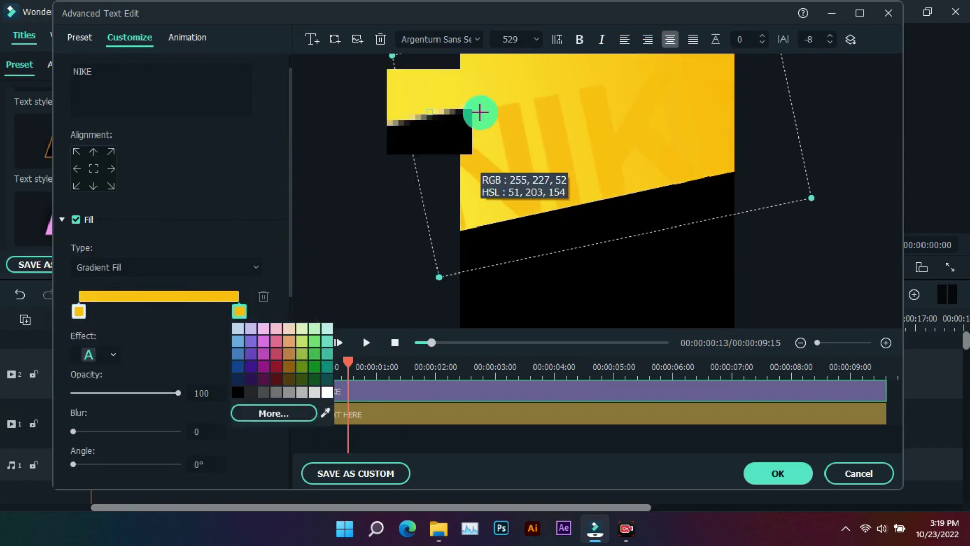
pyautogui.click(486, 75)
pyautogui.click(564, 120)
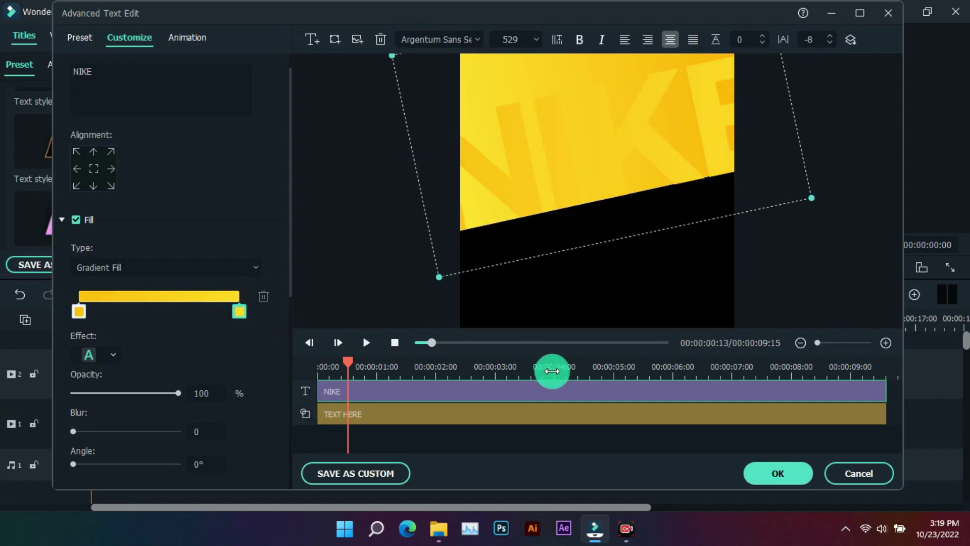
pyautogui.click(763, 480)
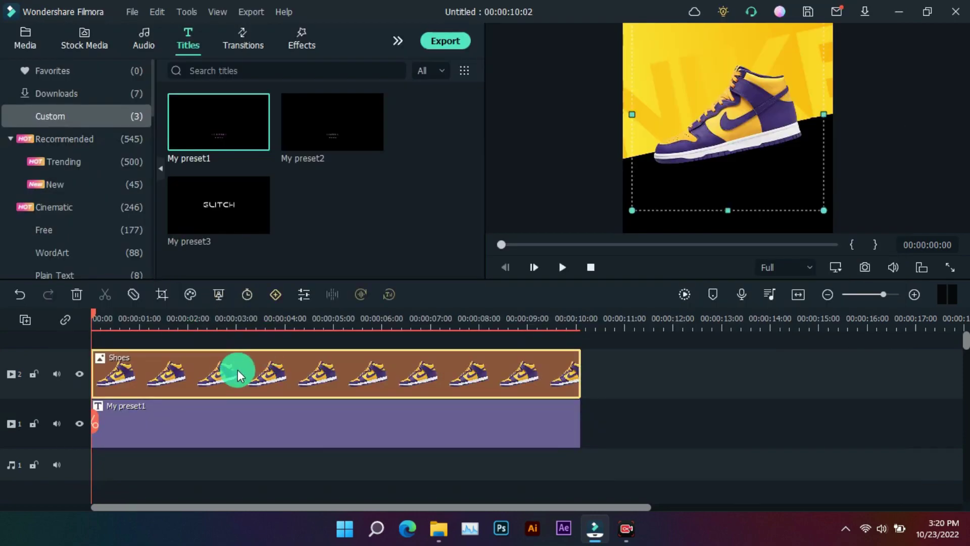
# Step: Move the Shoes clip up one video track and place the My preset1 title on track 2 at the start
pyautogui.moveTo(238, 370); pyautogui.dragTo(236, 328)
pyautogui.click(295, 407)
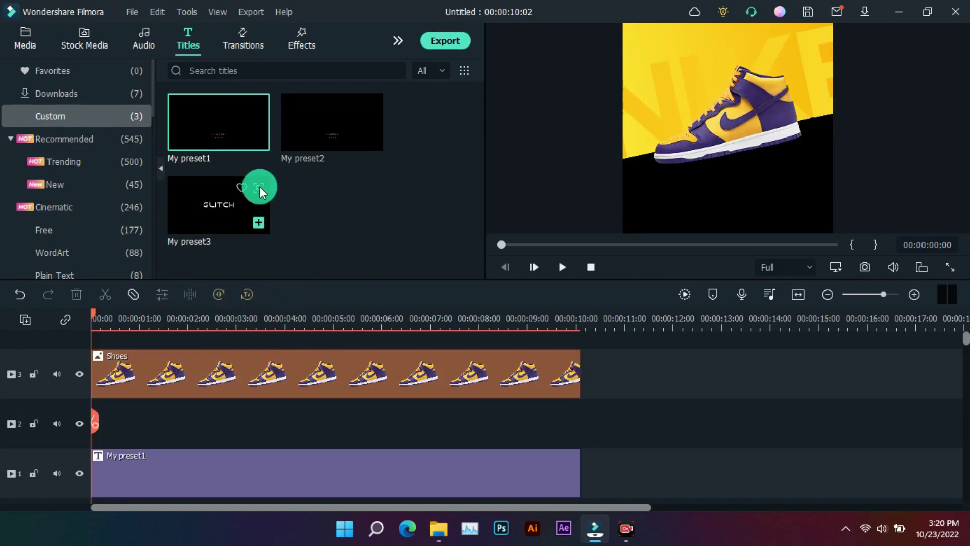
pyautogui.moveTo(210, 119); pyautogui.dragTo(93, 423)
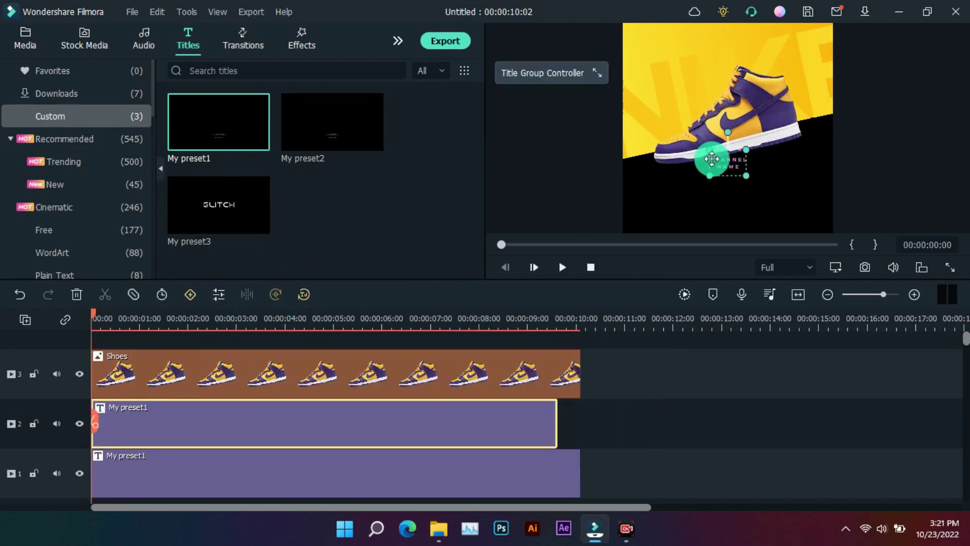
# Step: Lock the Shoes track and move the CHANNEL NAME title up onto the yellow area above the shoe
pyautogui.click(204, 363)
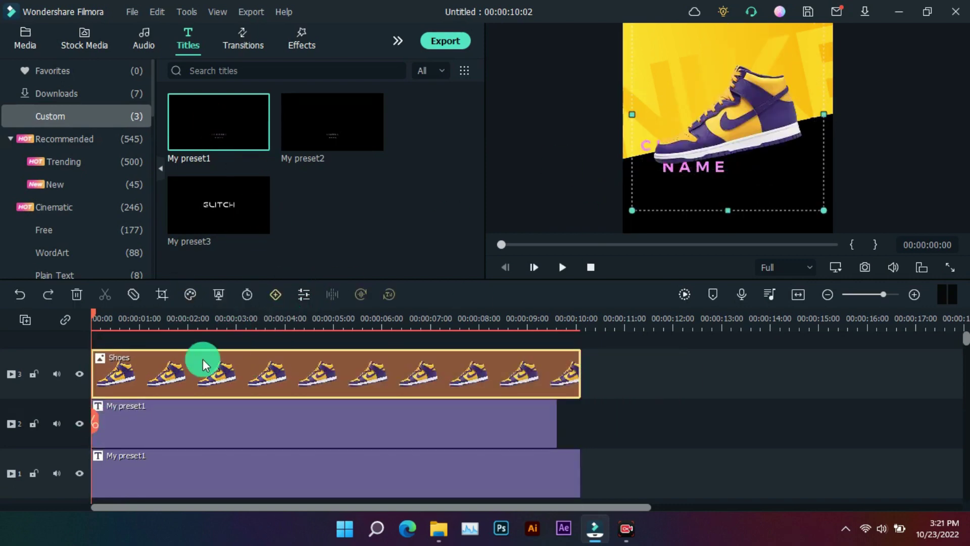
pyautogui.click(34, 374)
pyautogui.click(181, 414)
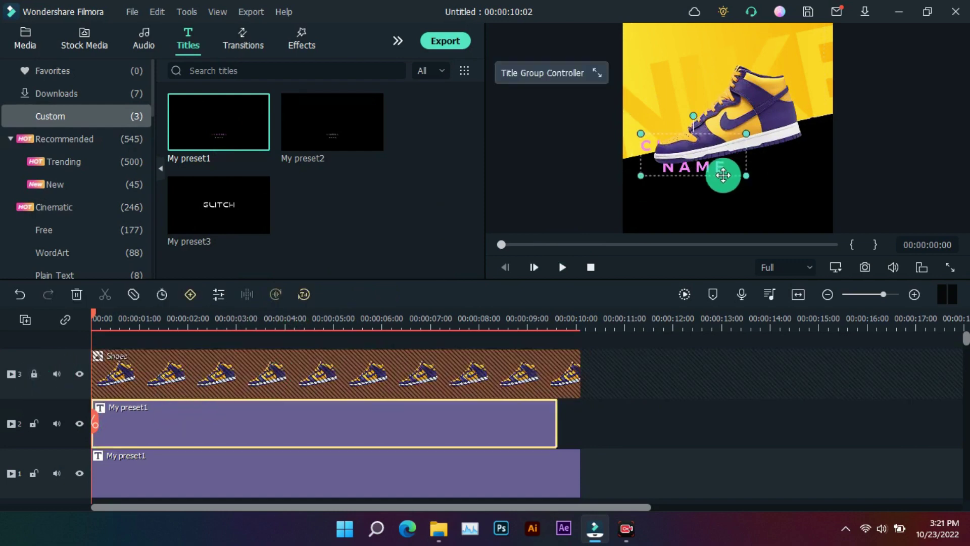
pyautogui.moveTo(723, 174); pyautogui.dragTo(722, 85)
# Step: Set the CHANNEL NAME title's text color to white and its text space to 0
pyautogui.click(221, 293)
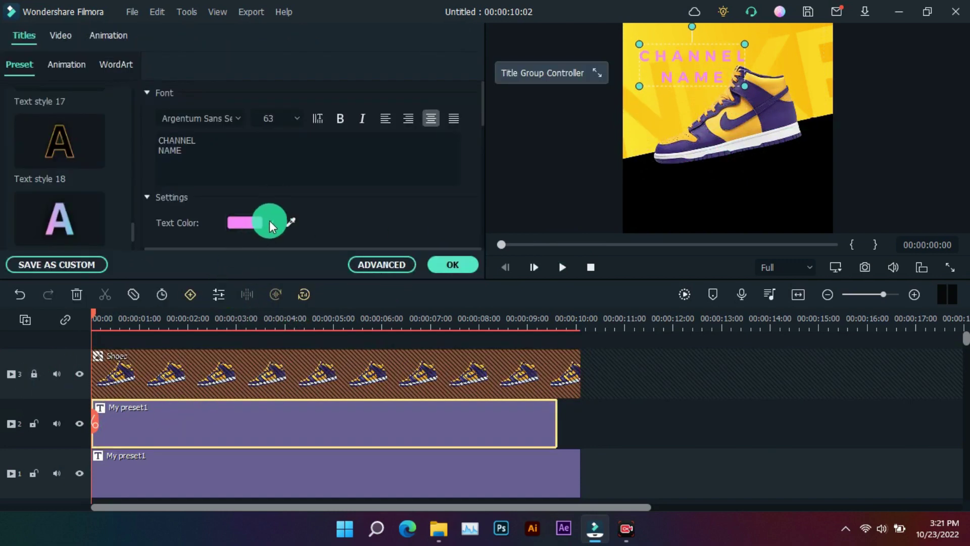
pyautogui.click(271, 226)
pyautogui.click(319, 302)
pyautogui.scroll(-5, 320, 182)
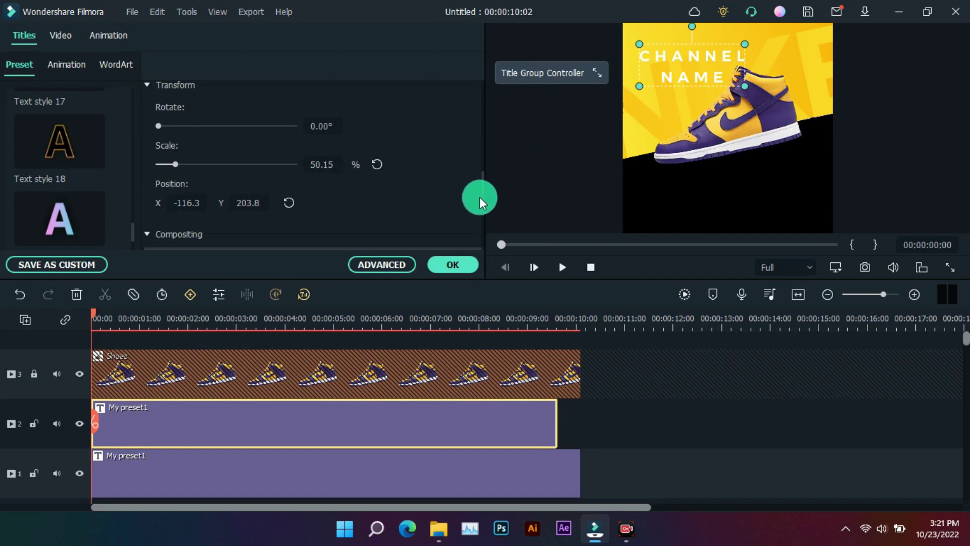
pyautogui.moveTo(481, 197); pyautogui.dragTo(485, 134)
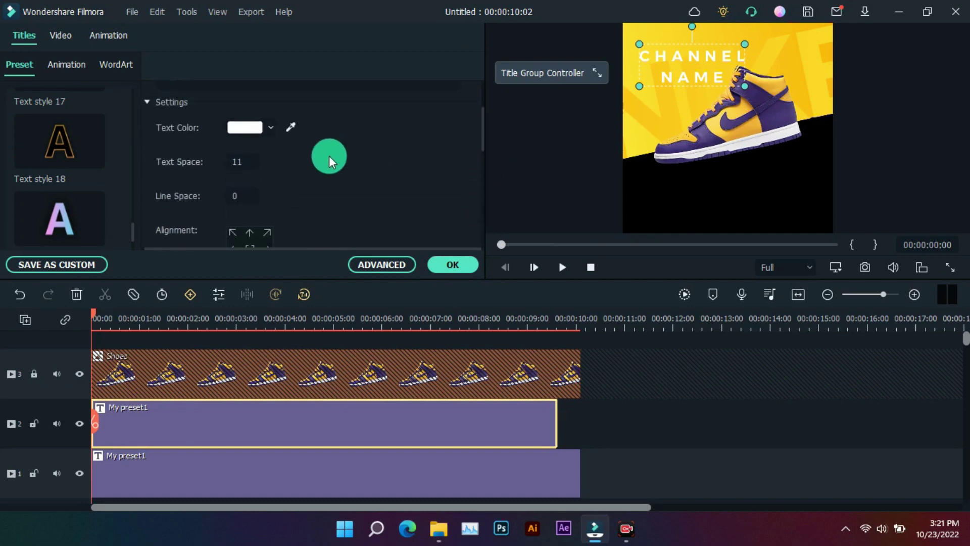
pyautogui.moveTo(329, 162); pyautogui.dragTo(255, 167)
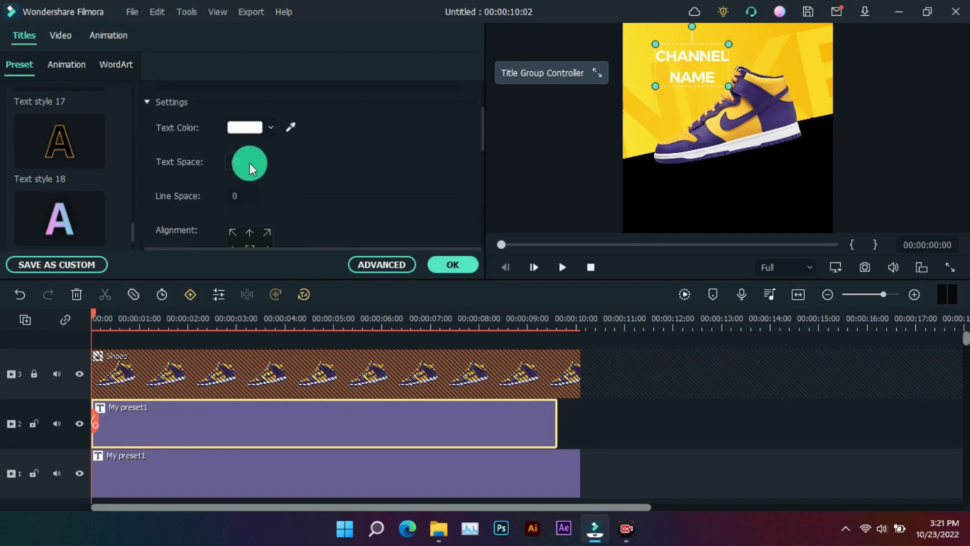
# Step: Replace the title text with JUST, DO and IT on three lines and left-align it
pyautogui.scroll(3, 293, 158)
pyautogui.moveTo(191, 154); pyautogui.dragTo(105, 129)
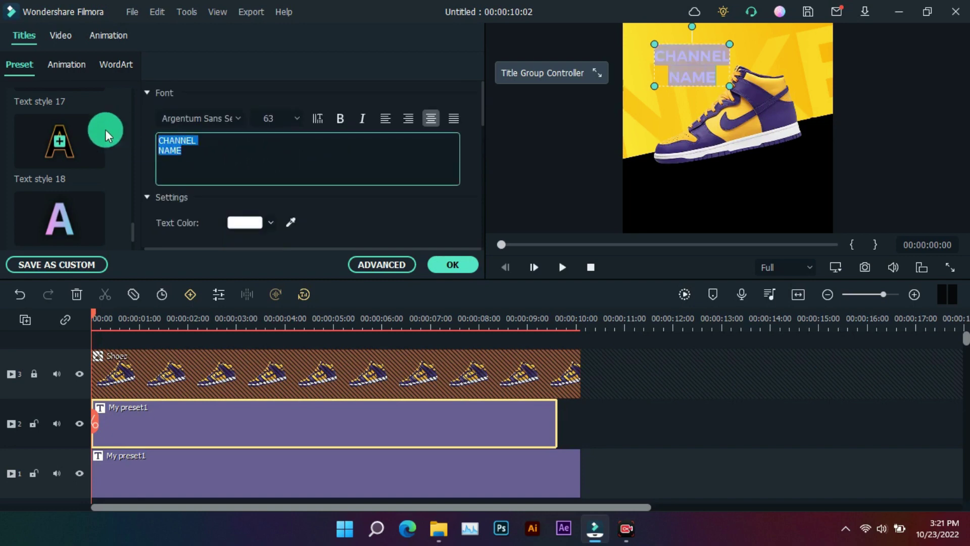
pyautogui.write('JUST')
pyautogui.press('Return')
pyautogui.write('DO')
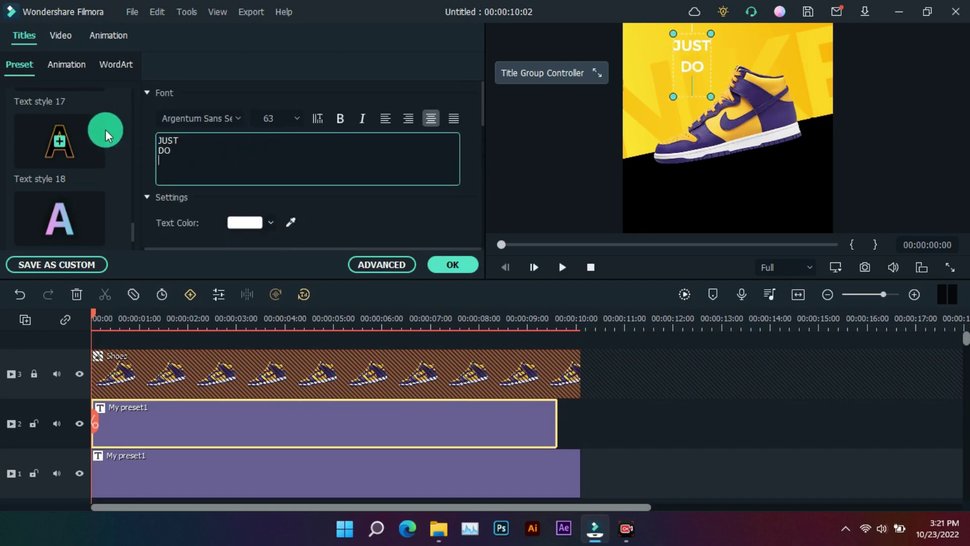
pyautogui.press('Return')
pyautogui.write('IT')
pyautogui.click(385, 119)
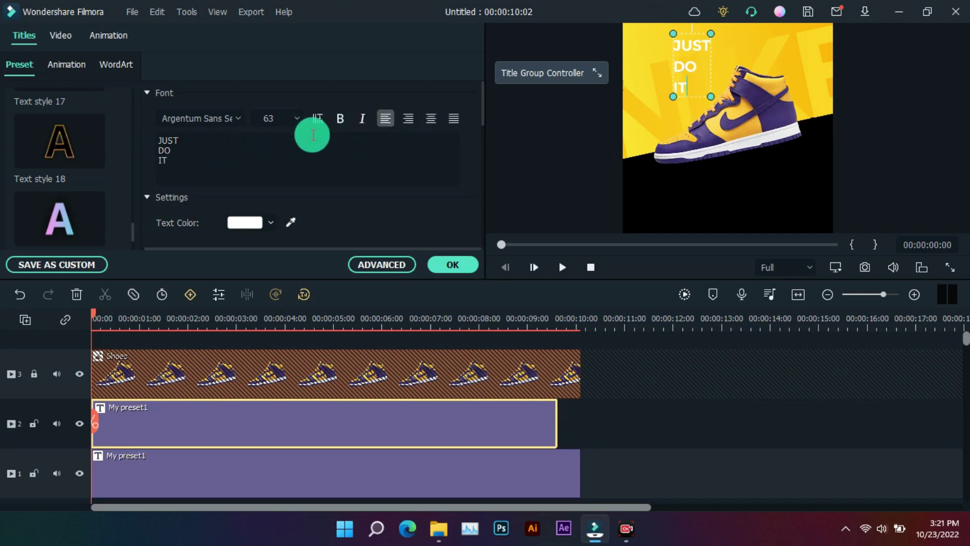
# Step: Set the JUST DO IT title's font to Archivo Condensed Black Italic
pyautogui.click(213, 118)
pyautogui.scroll(2, 258, 197)
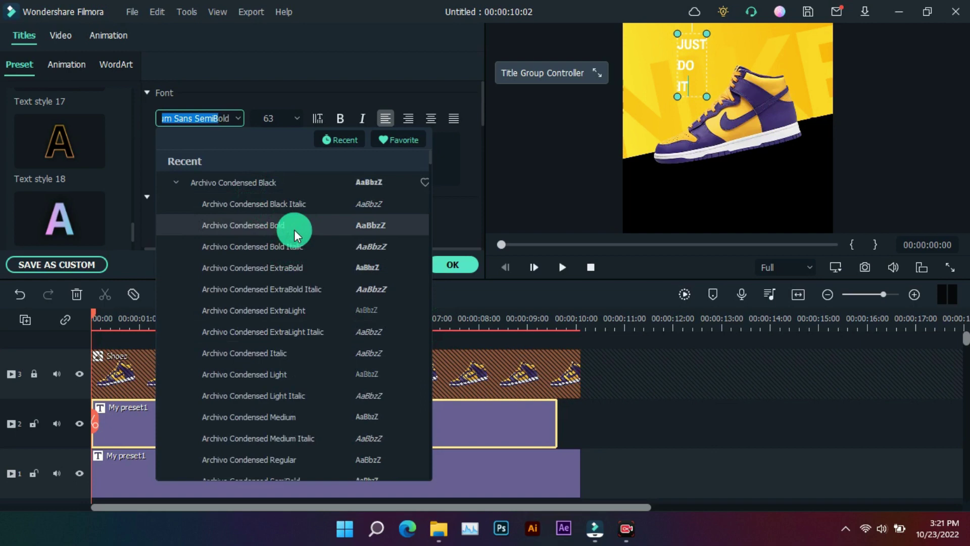
pyautogui.click(312, 203)
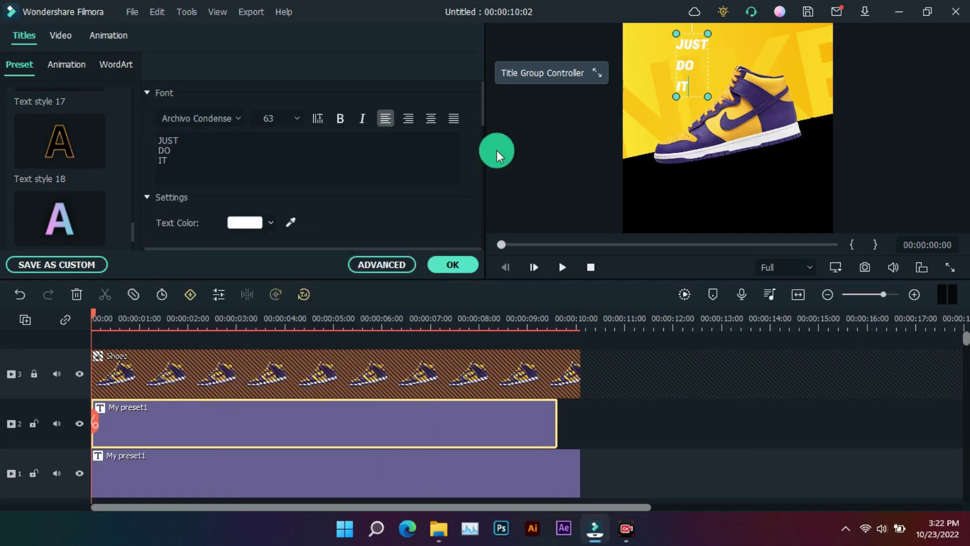
# Step: In advanced text editing, set the JUST DO IT title's line spacing to -34, enlarge it to size 141 and place it at the frame's upper left
pyautogui.click(383, 265)
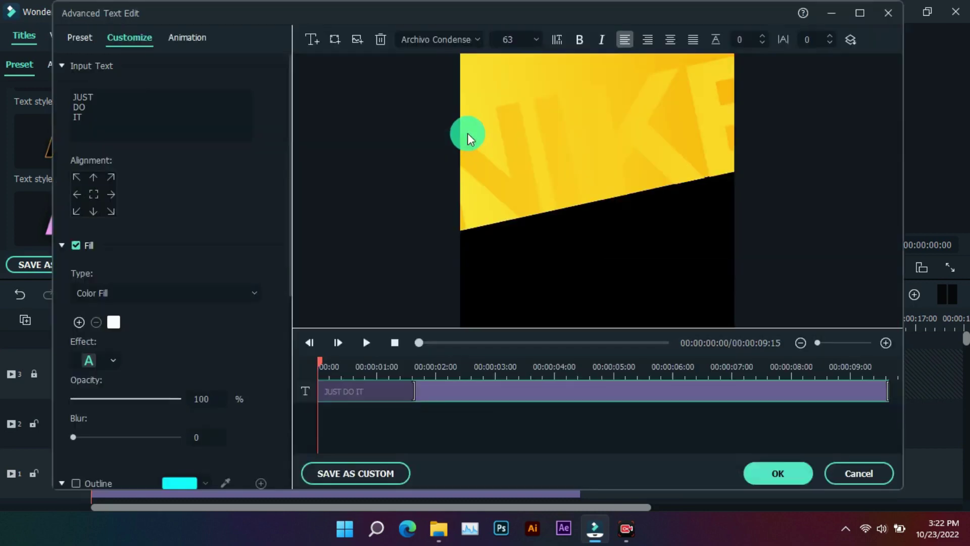
pyautogui.moveTo(769, 39)
pyautogui.mouseDown()
pyautogui.moveTo(729, 37)
pyautogui.moveTo(749, 39)
pyautogui.mouseUp()
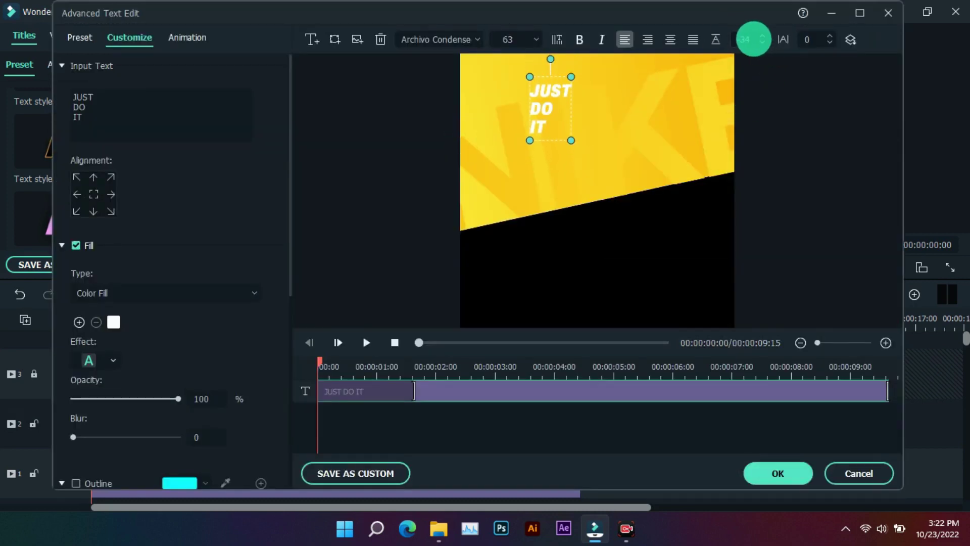
pyautogui.moveTo(564, 154); pyautogui.dragTo(530, 150)
pyautogui.moveTo(576, 206); pyautogui.dragTo(565, 194)
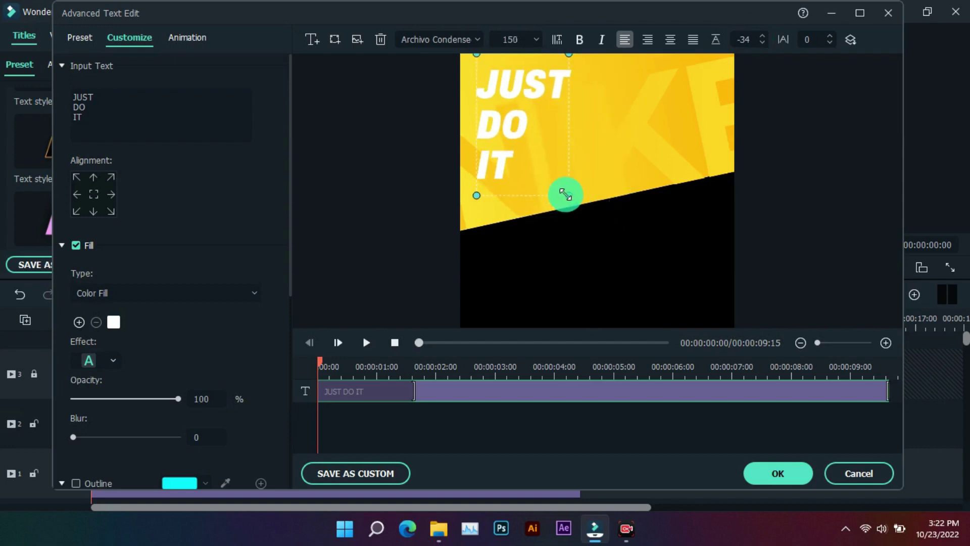
pyautogui.moveTo(515, 138); pyautogui.dragTo(516, 143)
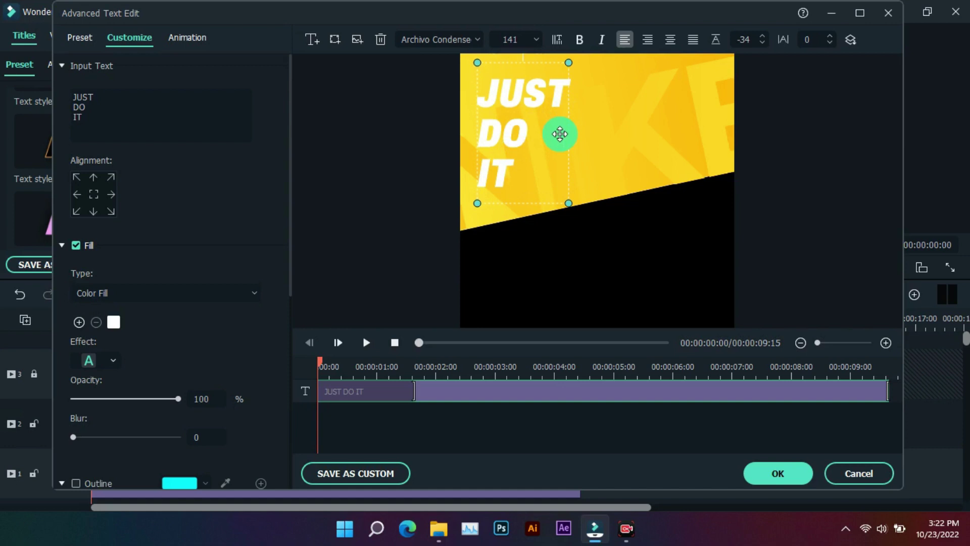
# Step: Preview a few text animations on the JUST DO IT title, apply String Blur and confirm the advanced edits
pyautogui.click(189, 39)
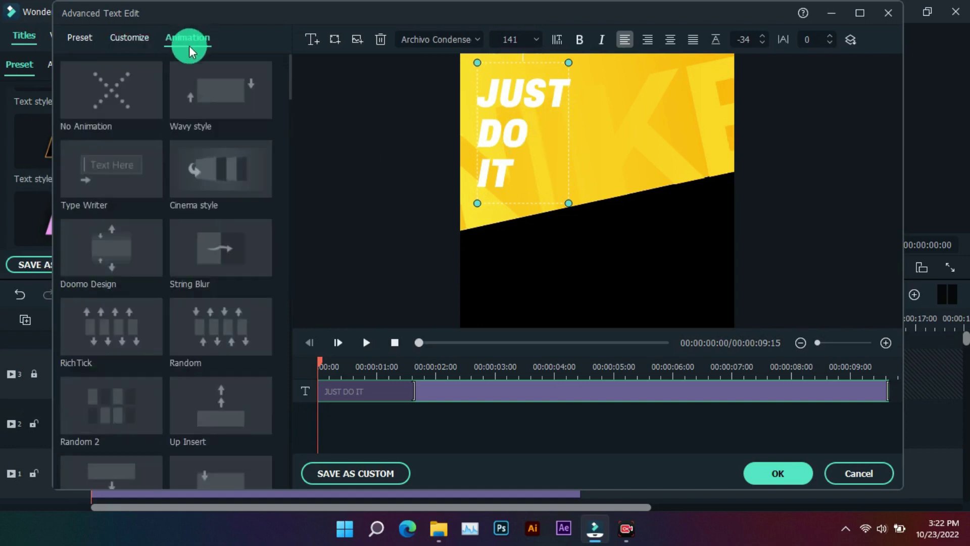
pyautogui.click(216, 169)
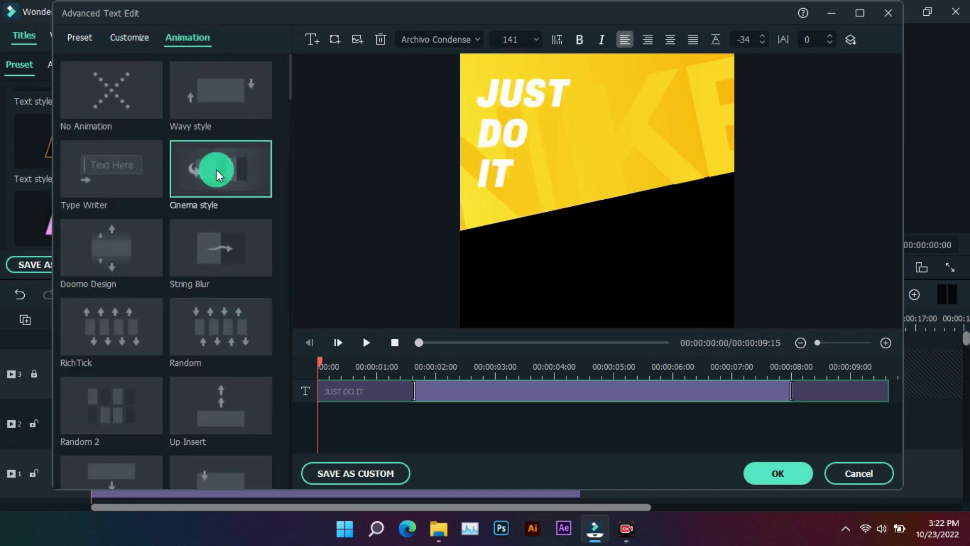
pyautogui.click(212, 238)
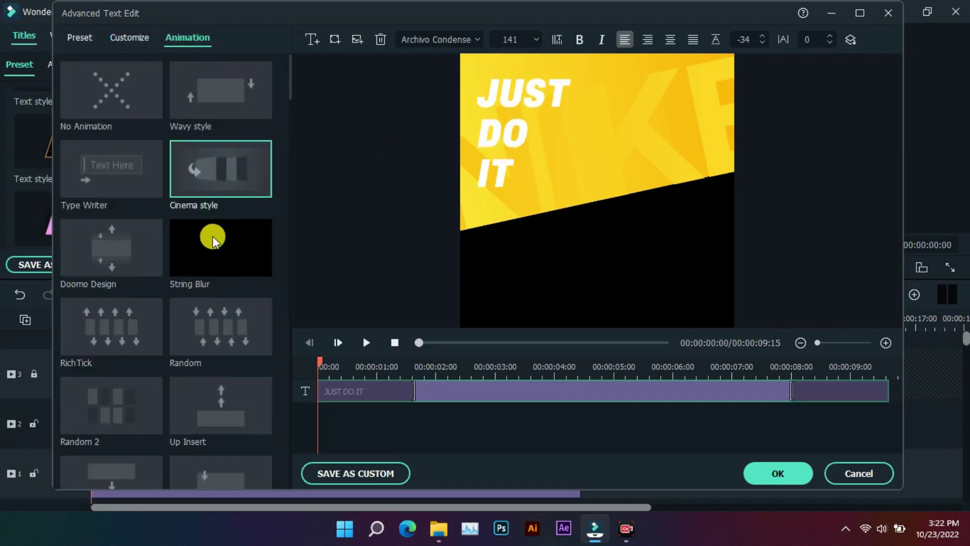
pyautogui.click(144, 247)
pyautogui.click(153, 333)
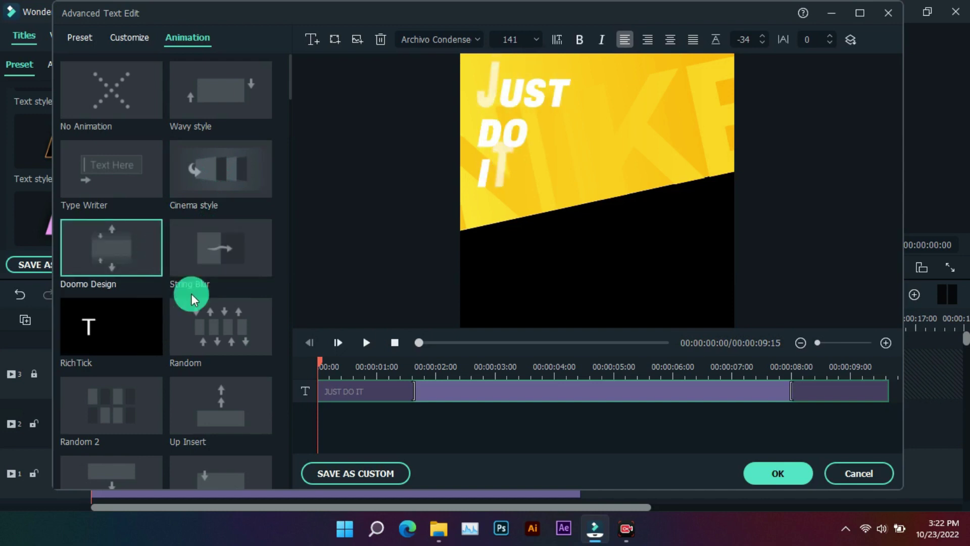
pyautogui.click(234, 248)
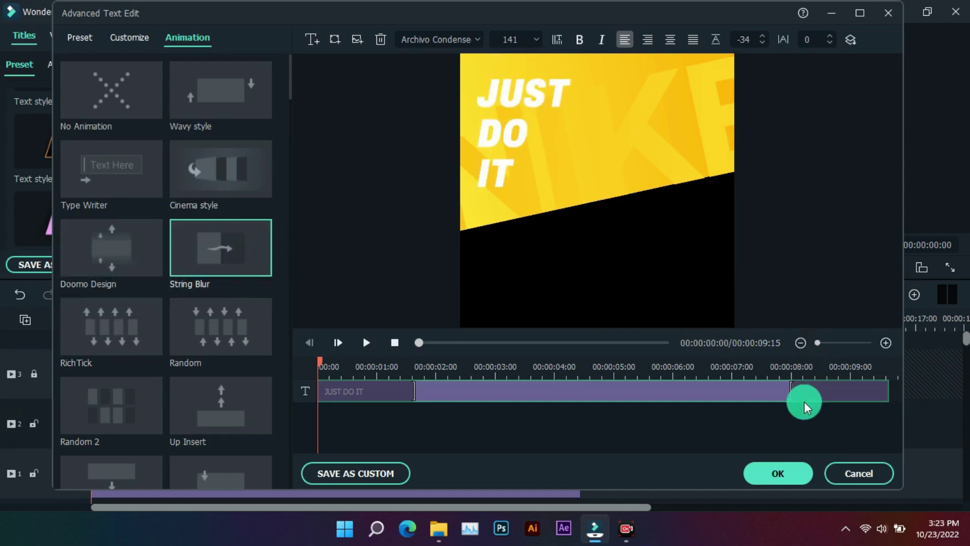
pyautogui.click(788, 473)
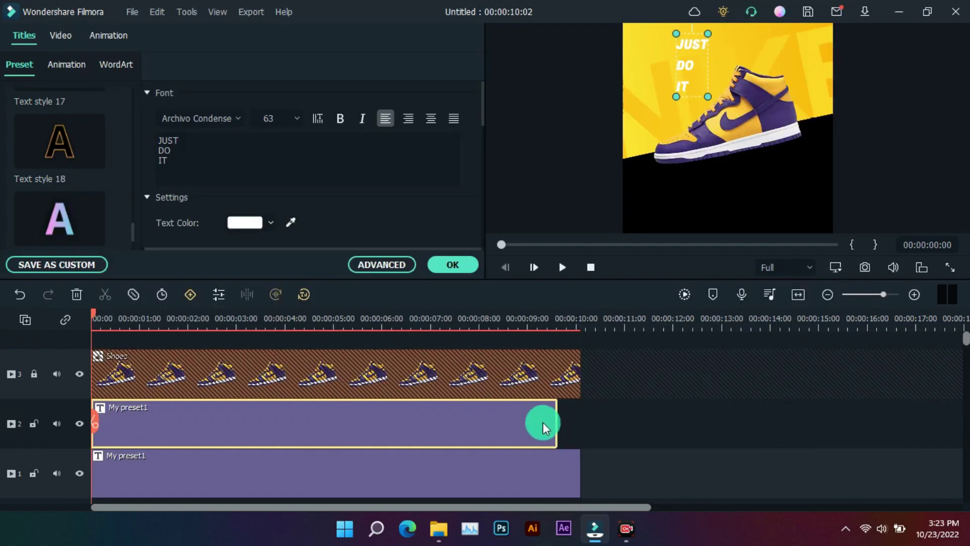
# Step: Extend the JUST DO IT title clip to end with the Shoes clip and unlock the Shoes track
pyautogui.moveTo(556, 424); pyautogui.dragTo(580, 422)
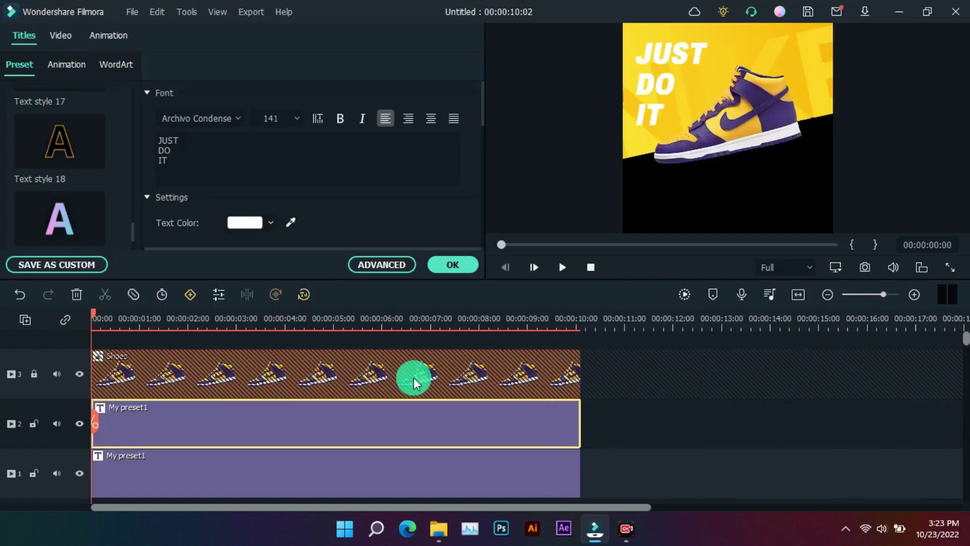
pyautogui.moveTo(95, 319); pyautogui.dragTo(78, 363)
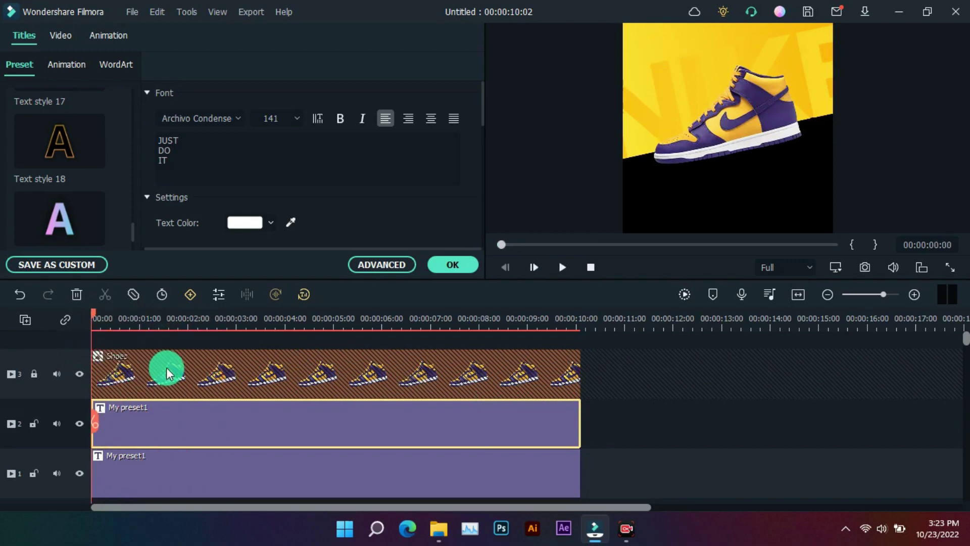
pyautogui.click(80, 374)
pyautogui.click(79, 374)
pyautogui.click(34, 374)
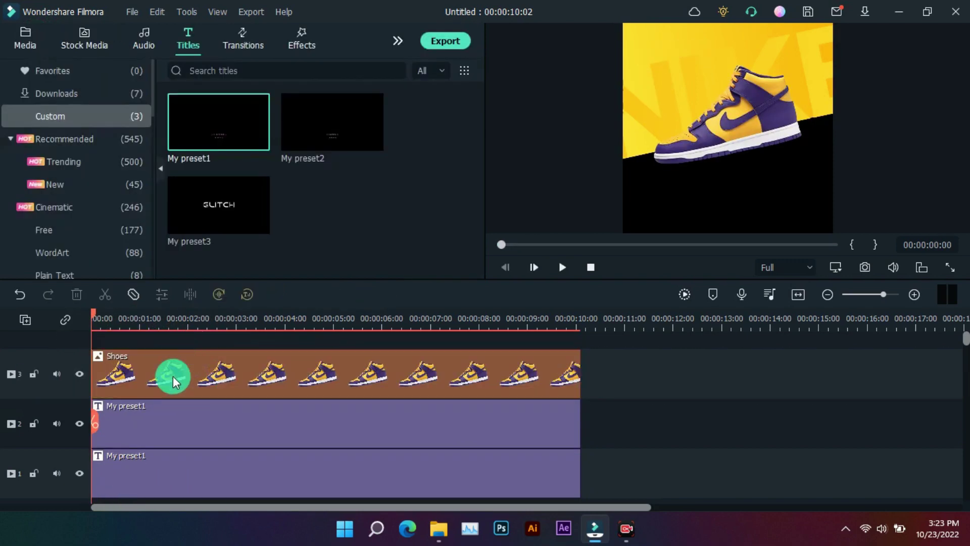
# Step: Apply the Pause preset animation to the Shoes clip
pyautogui.click(104, 374)
pyautogui.click(307, 295)
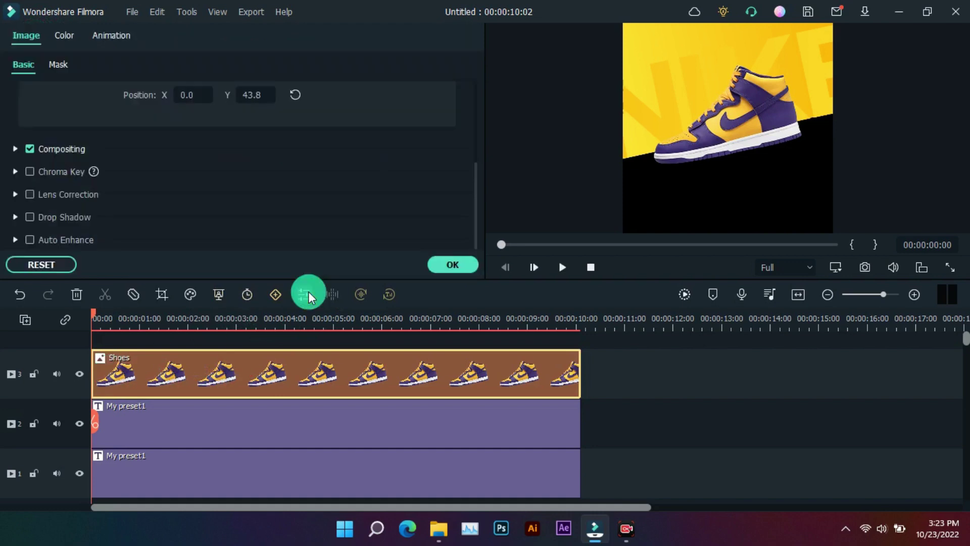
pyautogui.click(109, 36)
pyautogui.doubleClick(270, 148)
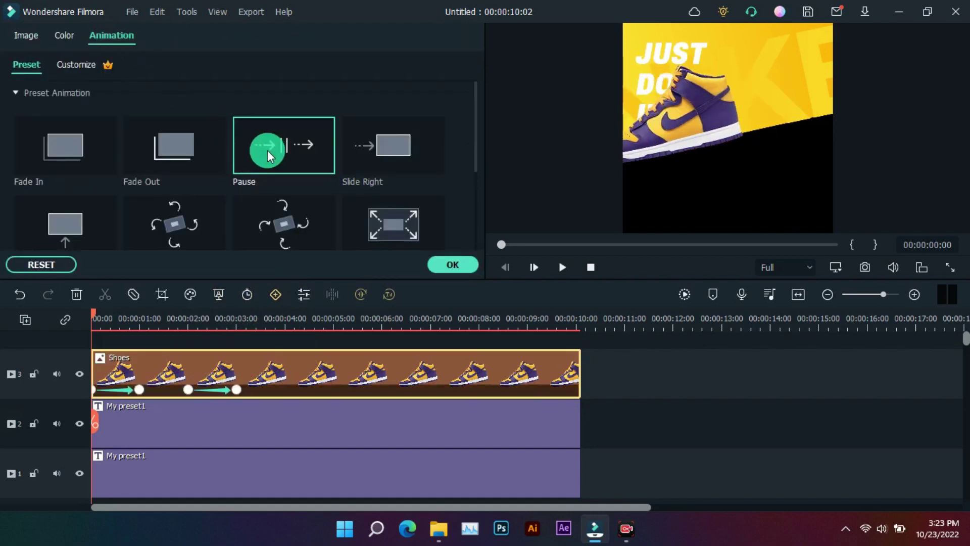
pyautogui.click(450, 265)
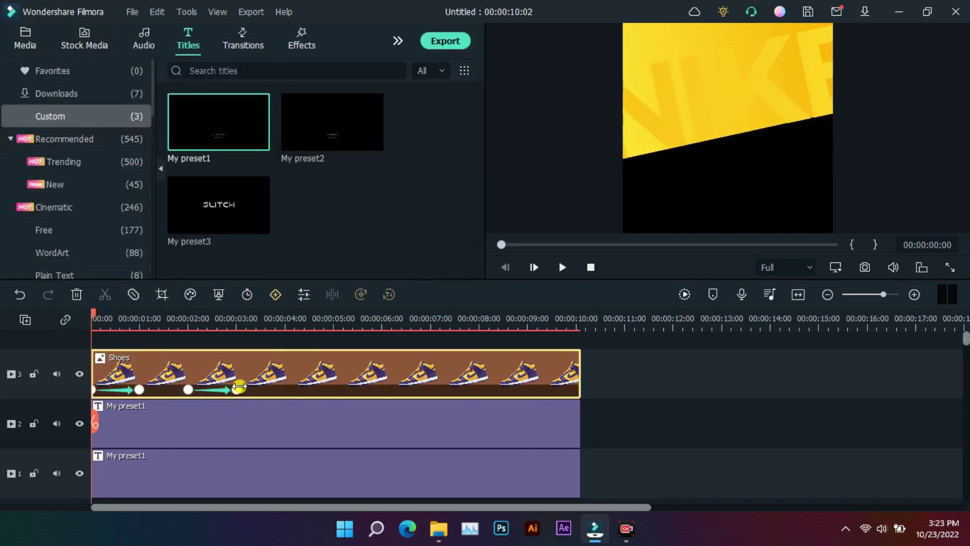
# Step: Delete the last two animation keyframes of the Shoes clip and check the shoe's resting position around 00:00:02:10
pyautogui.click(237, 388)
pyautogui.press('Delete')
pyautogui.click(188, 389)
pyautogui.press('Delete')
pyautogui.moveTo(188, 314); pyautogui.dragTo(208, 381)
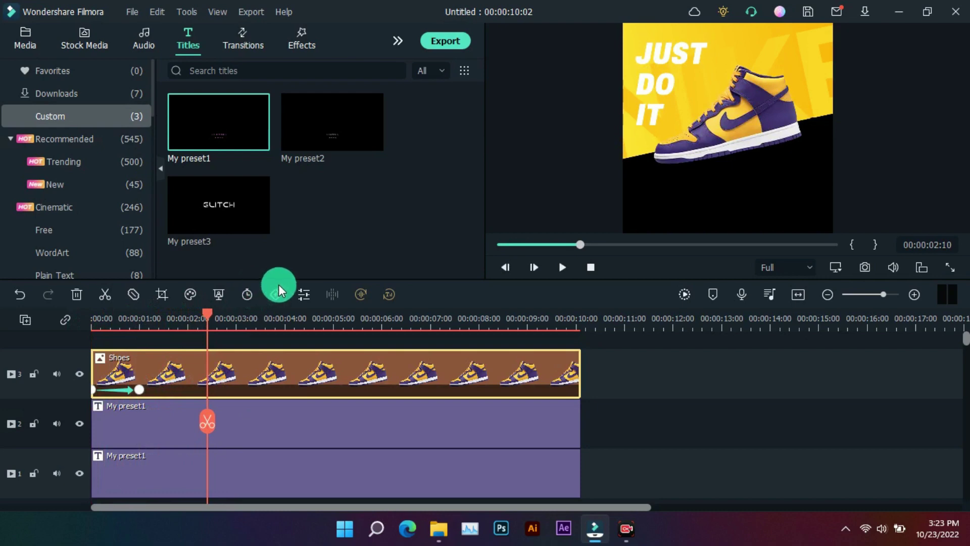
# Step: Shift the Shoes and JUST DO IT clips up one track and move the NIKE title clip to track 2, leaving track 1 empty
pyautogui.scroll(-1, 301, 372)
pyautogui.click(302, 458)
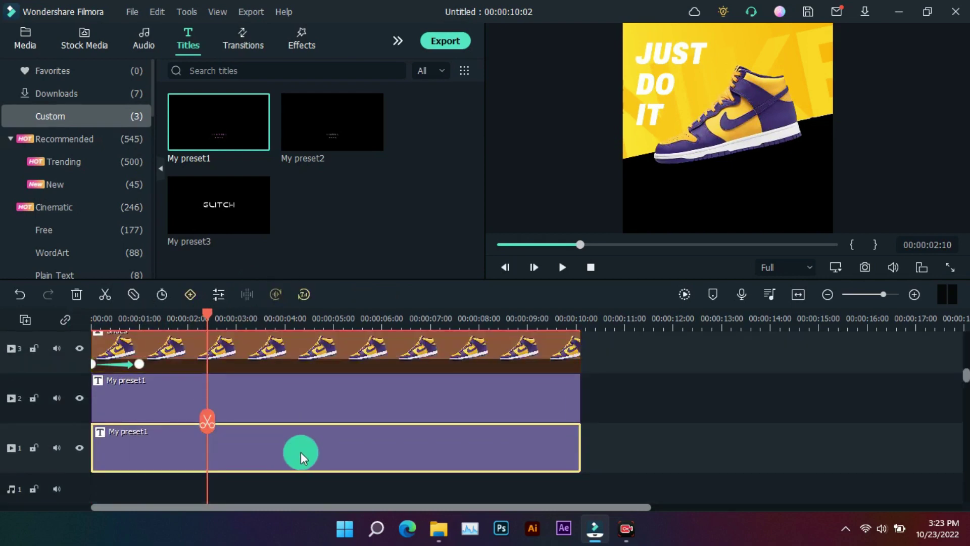
pyautogui.scroll(1, 530, 417)
pyautogui.moveTo(619, 417); pyautogui.dragTo(475, 283)
pyautogui.scroll(-2, 393, 427)
pyautogui.click(393, 427)
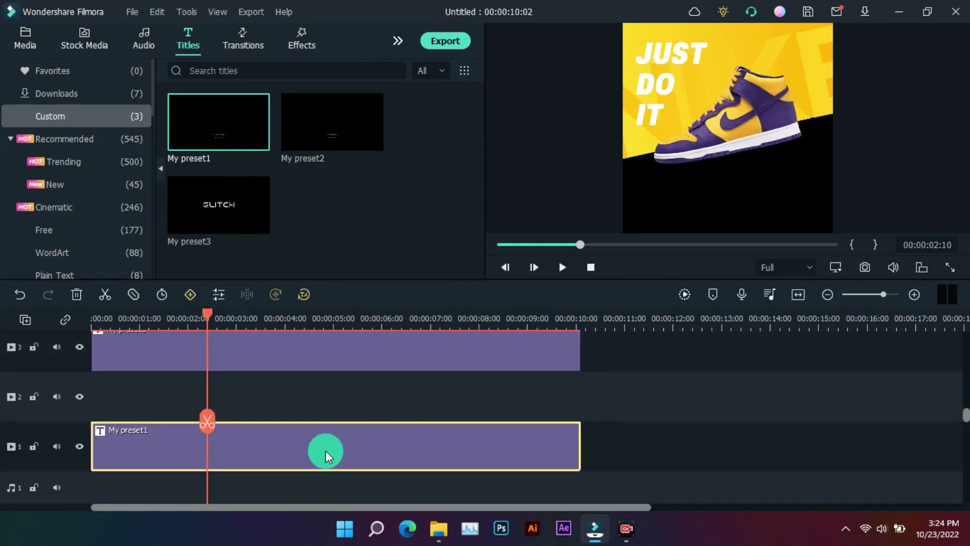
pyautogui.moveTo(325, 451); pyautogui.dragTo(325, 405)
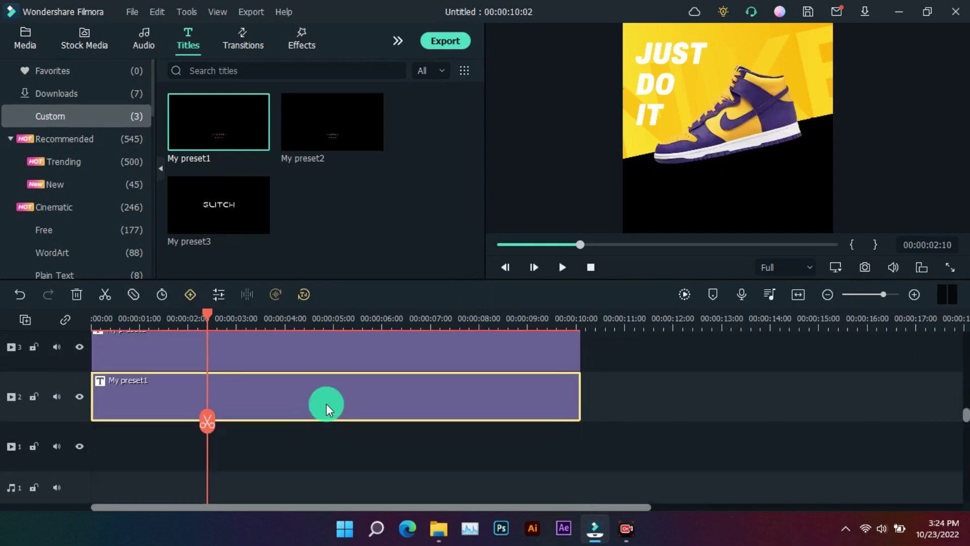
# Step: Split the NIKE title clip at 00:00:06:01 and move its second part to the start of track 1
pyautogui.moveTo(208, 417); pyautogui.dragTo(383, 402)
pyautogui.click(384, 404)
pyautogui.click(445, 398)
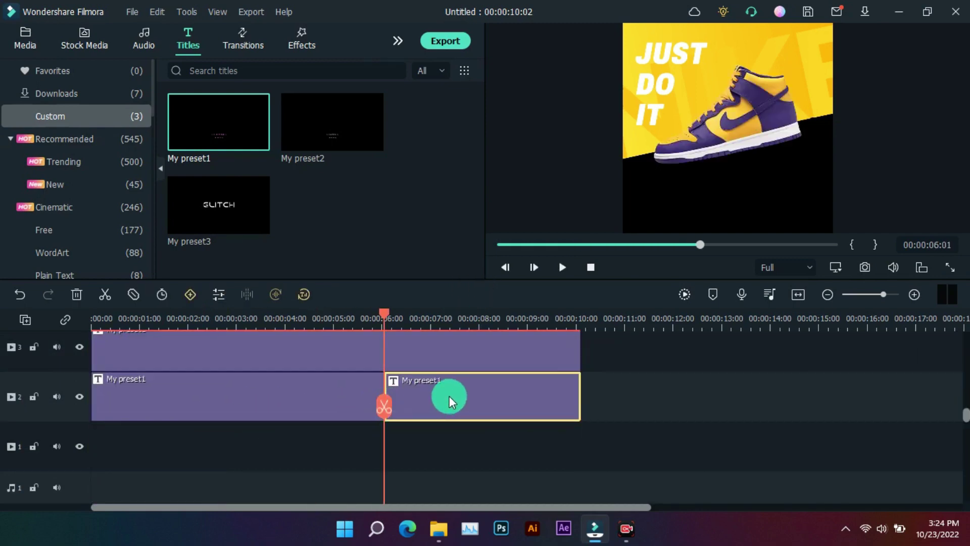
pyautogui.moveTo(450, 396); pyautogui.dragTo(172, 462)
# Step: Lock track 2 and delete the NIKE text from the track 1 title copy, keeping only its slanted shape
pyautogui.moveTo(378, 402); pyautogui.dragTo(189, 414)
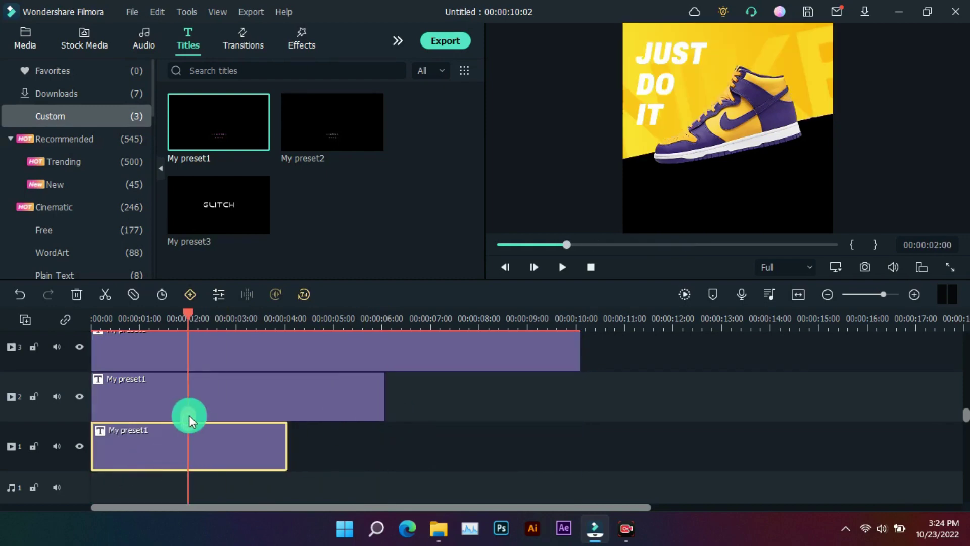
pyautogui.click(220, 295)
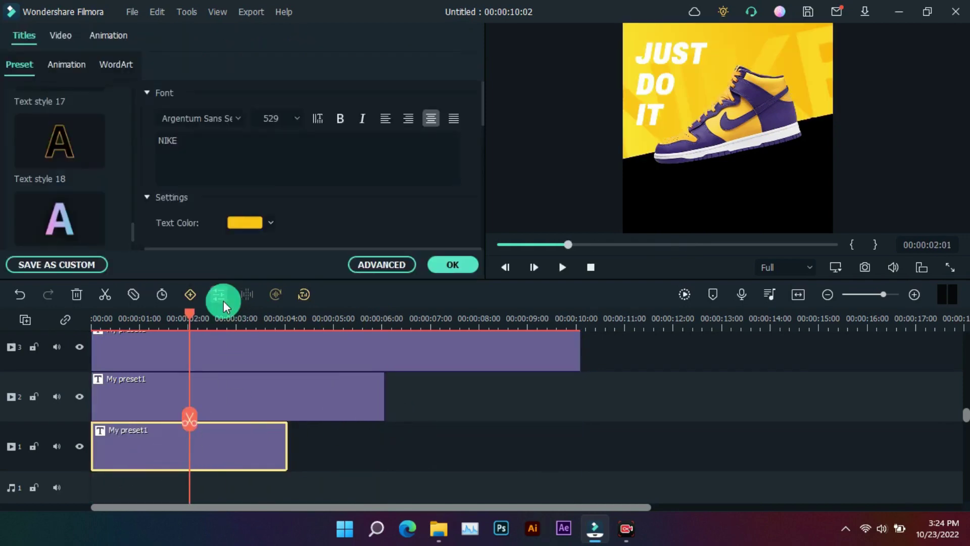
pyautogui.click(34, 396)
pyautogui.click(370, 263)
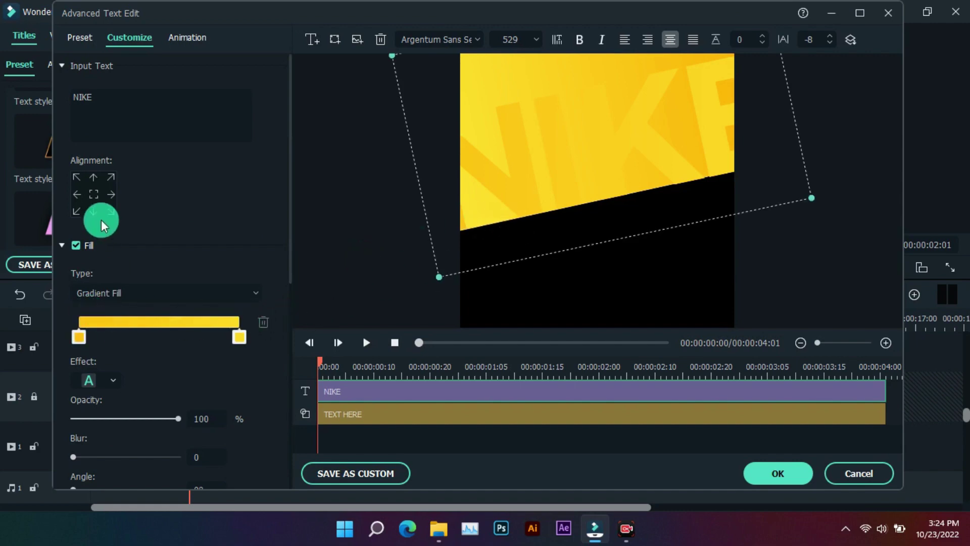
pyautogui.click(81, 241)
pyautogui.click(408, 389)
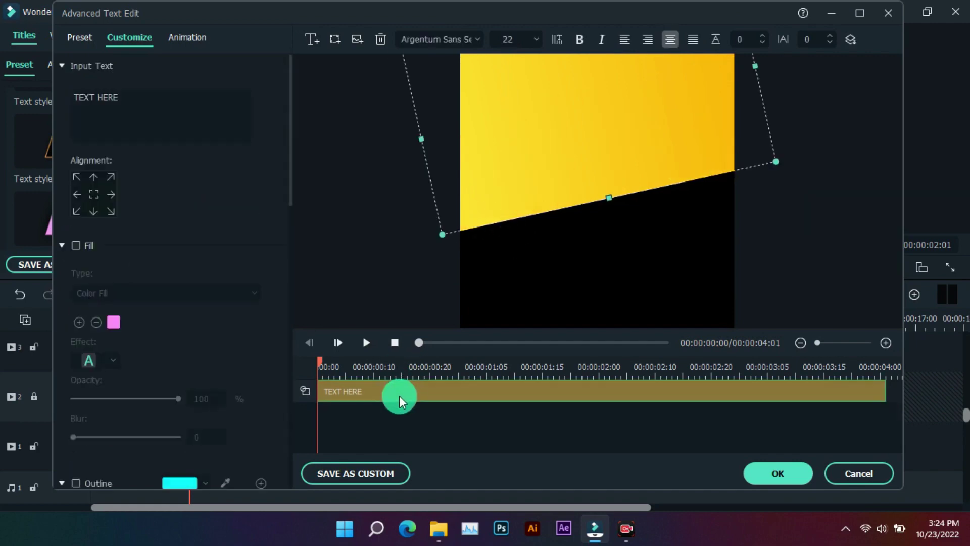
# Step: Change the copied shape's gradient fill to white and light gray at an angle of 308° and confirm
pyautogui.scroll(-10, 138, 341)
pyautogui.click(87, 381)
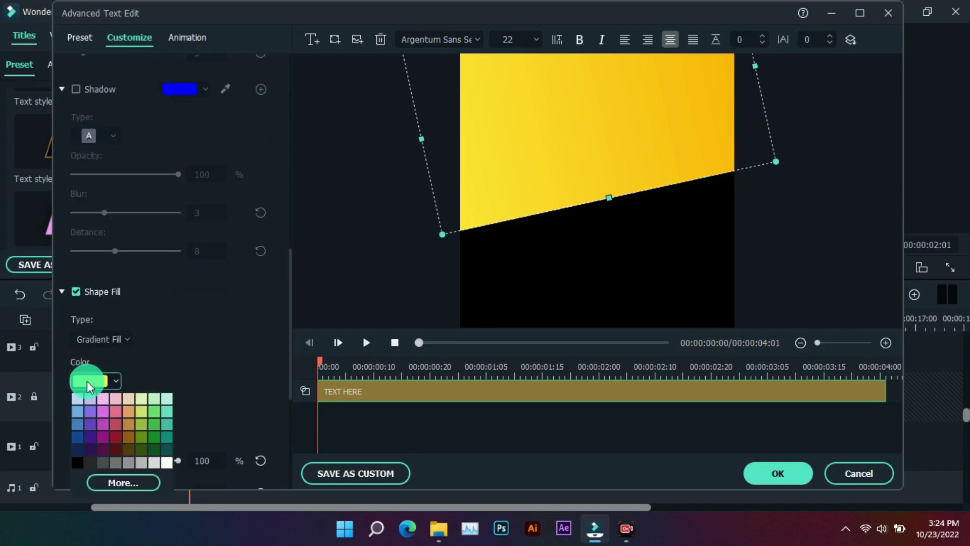
pyautogui.click(167, 461)
pyautogui.click(90, 420)
pyautogui.click(155, 501)
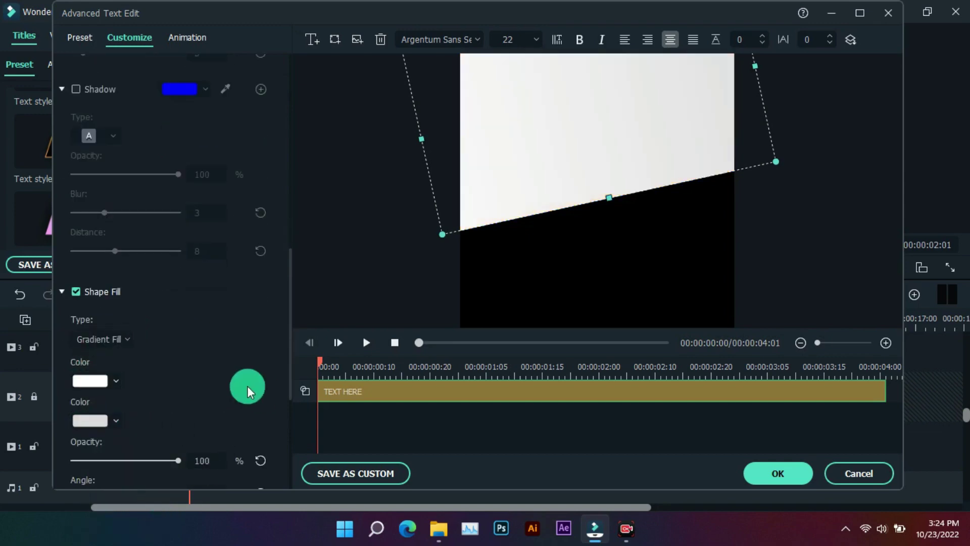
pyautogui.scroll(-3, 111, 431)
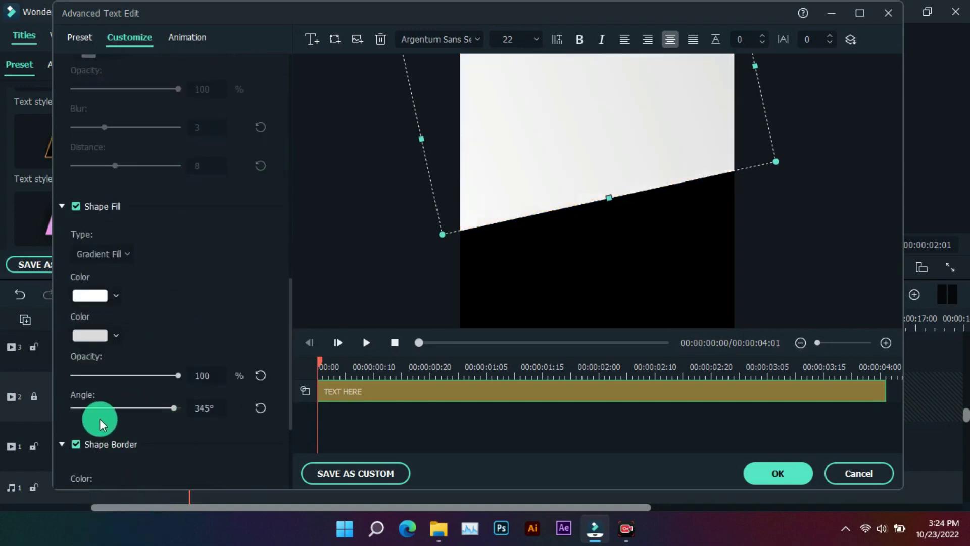
pyautogui.moveTo(89, 432); pyautogui.dragTo(125, 445)
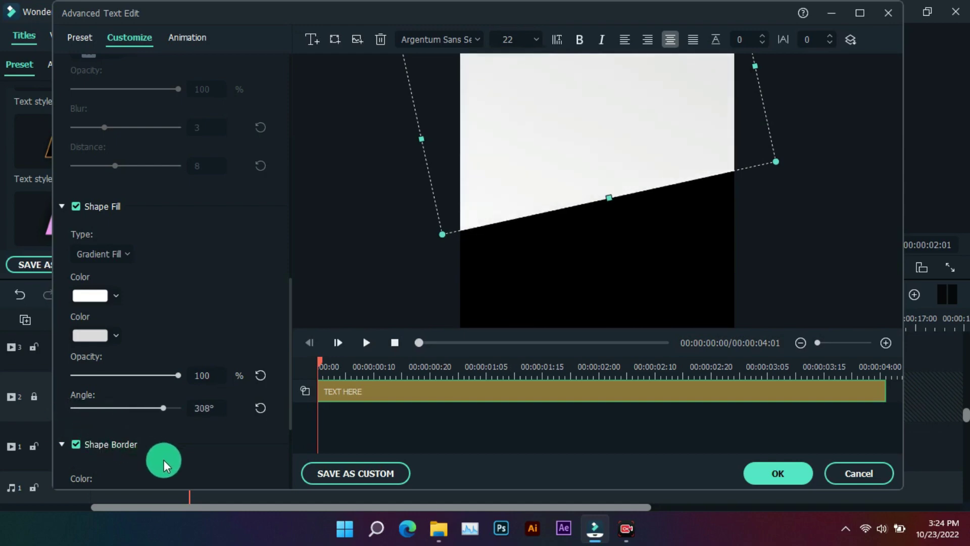
pyautogui.click(775, 471)
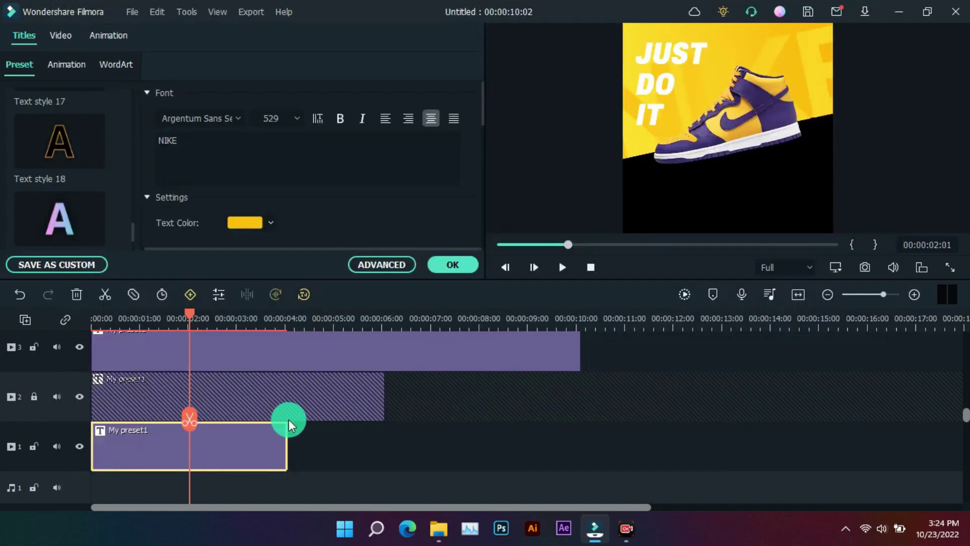
# Step: Move the white-gray shape down to cover the black area below the yellow slant and check the composition at 00:00:02:15
pyautogui.click(621, 162)
pyautogui.click(624, 154)
pyautogui.moveTo(626, 164); pyautogui.dragTo(633, 290)
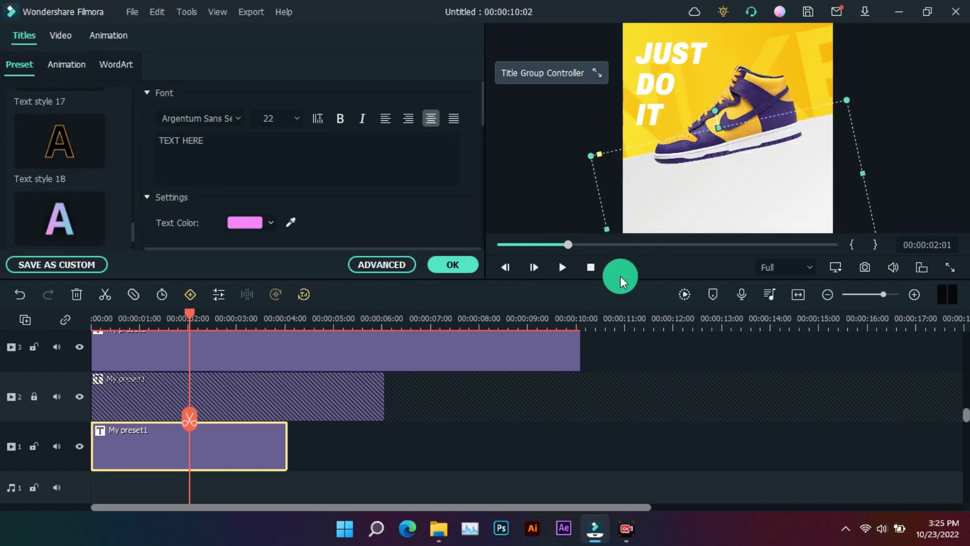
pyautogui.scroll(2, 303, 405)
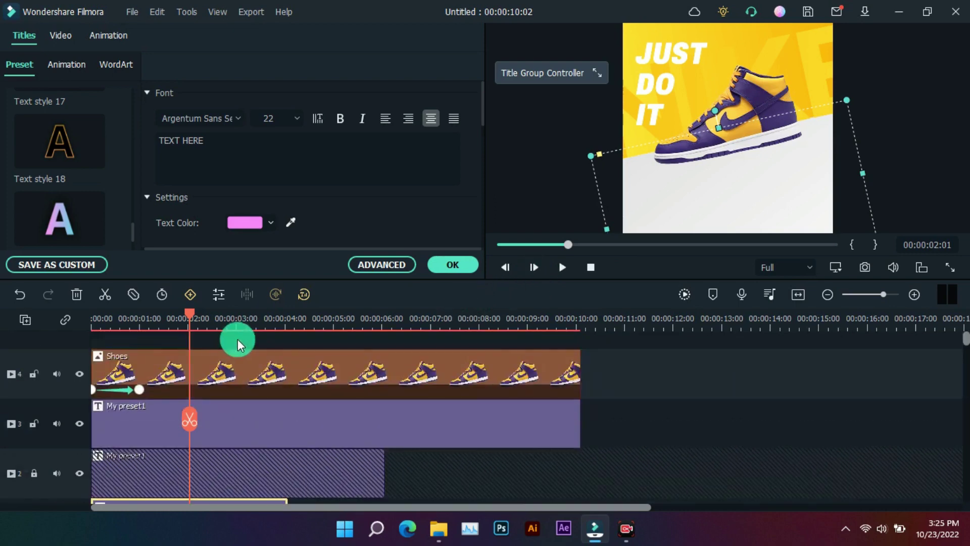
pyautogui.click(238, 340)
pyautogui.click(141, 320)
pyautogui.click(216, 330)
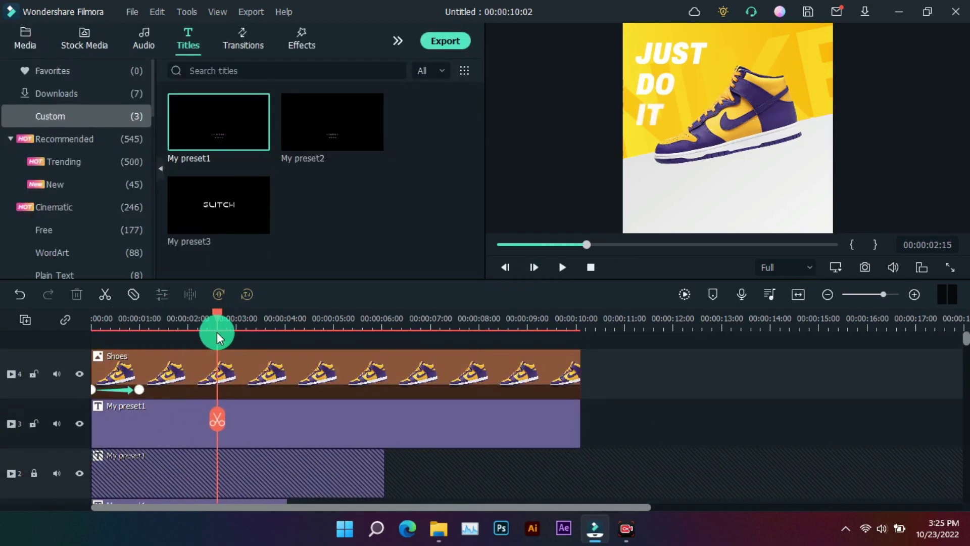
# Step: Add a square shape to the white-gray title on track 1 and reshape it into a small wide button near the canvas bottom
pyautogui.scroll(-2, 221, 368)
pyautogui.click(231, 416)
pyautogui.click(221, 294)
pyautogui.click(219, 294)
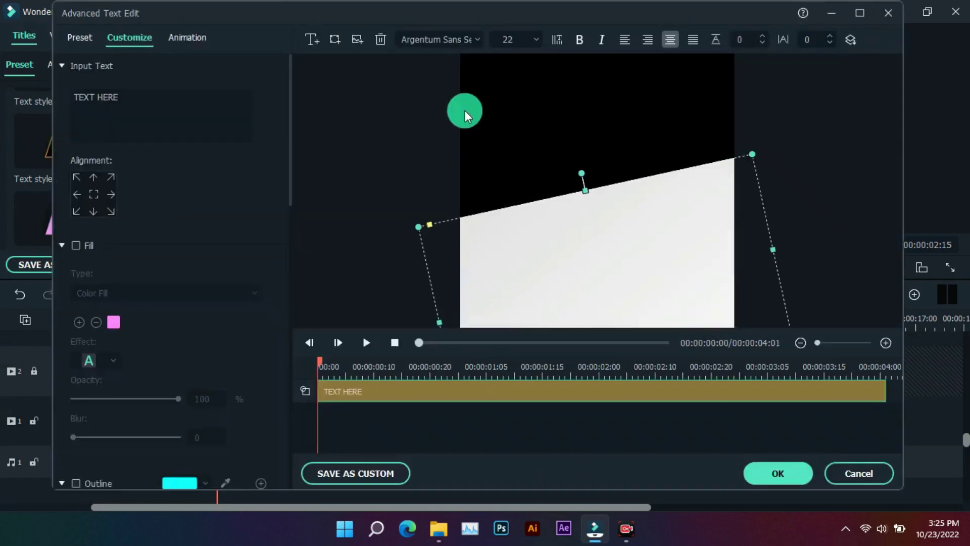
pyautogui.click(334, 41)
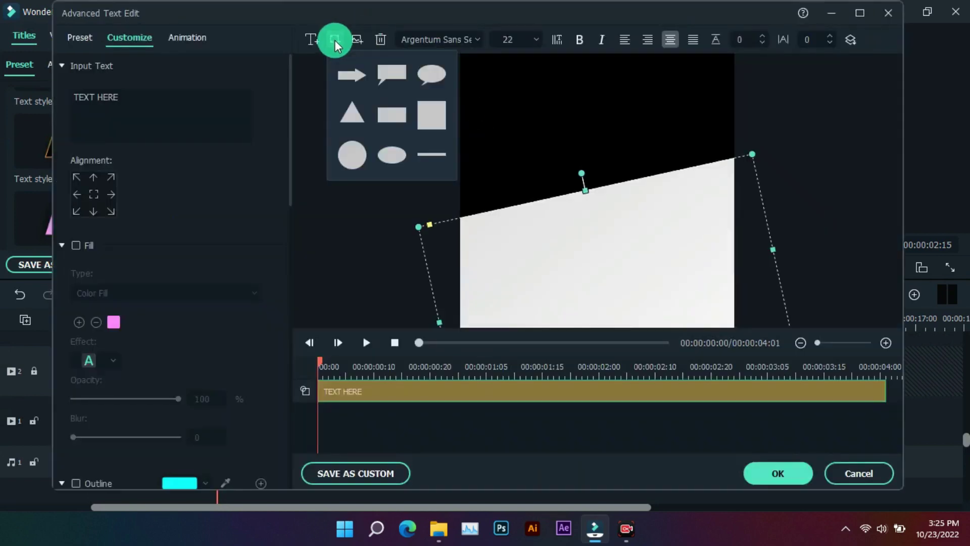
pyautogui.click(432, 113)
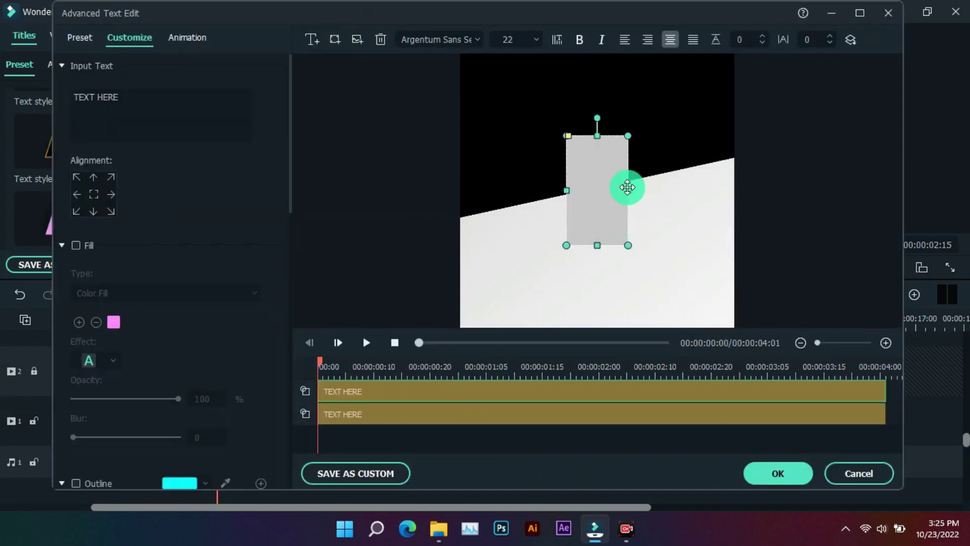
pyautogui.moveTo(633, 190); pyautogui.dragTo(685, 191)
pyautogui.moveTo(632, 232); pyautogui.dragTo(590, 300)
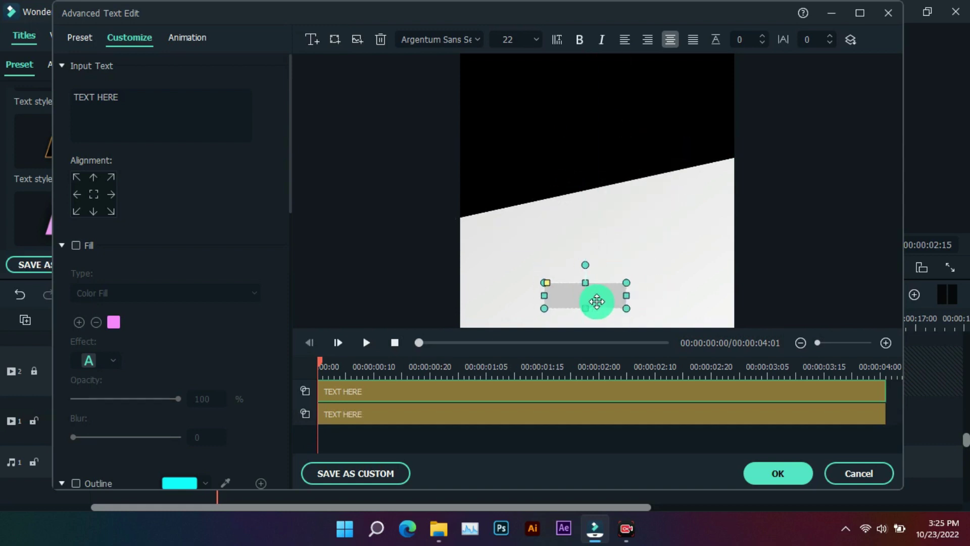
# Step: Set the first gradient fill color of the button shape to yellow #ffee00
pyautogui.scroll(-5, 126, 344)
pyautogui.scroll(-5, 125, 344)
pyautogui.click(95, 371)
pyautogui.click(121, 480)
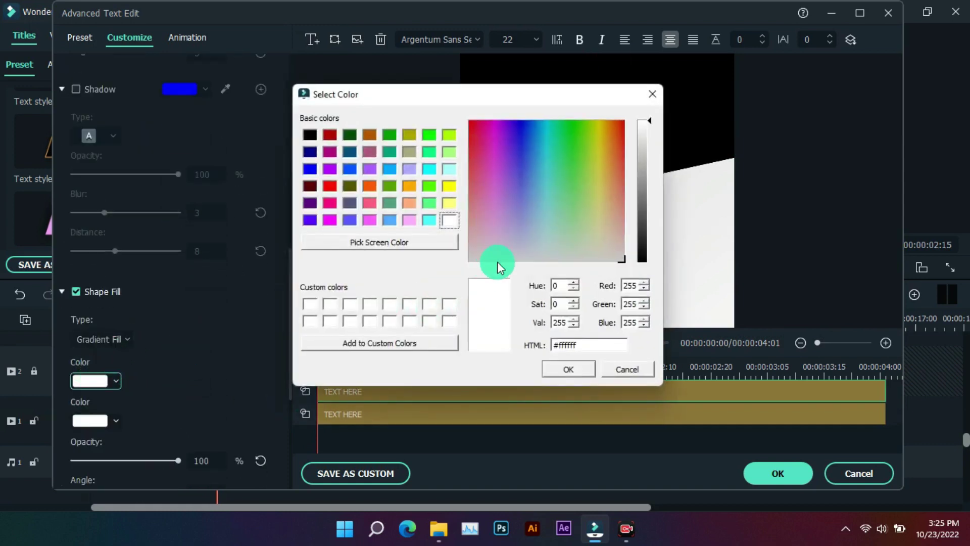
pyautogui.click(597, 126)
pyautogui.moveTo(597, 126); pyautogui.dragTo(600, 123)
pyautogui.click(558, 369)
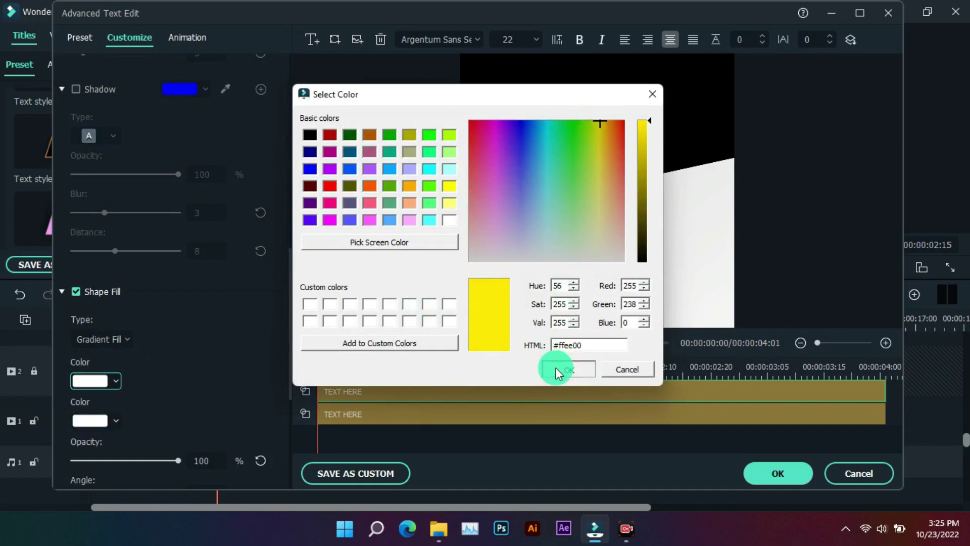
# Step: Set the button's second gradient color to golden yellow and its gradient angle to 131°
pyautogui.click(90, 421)
pyautogui.click(143, 524)
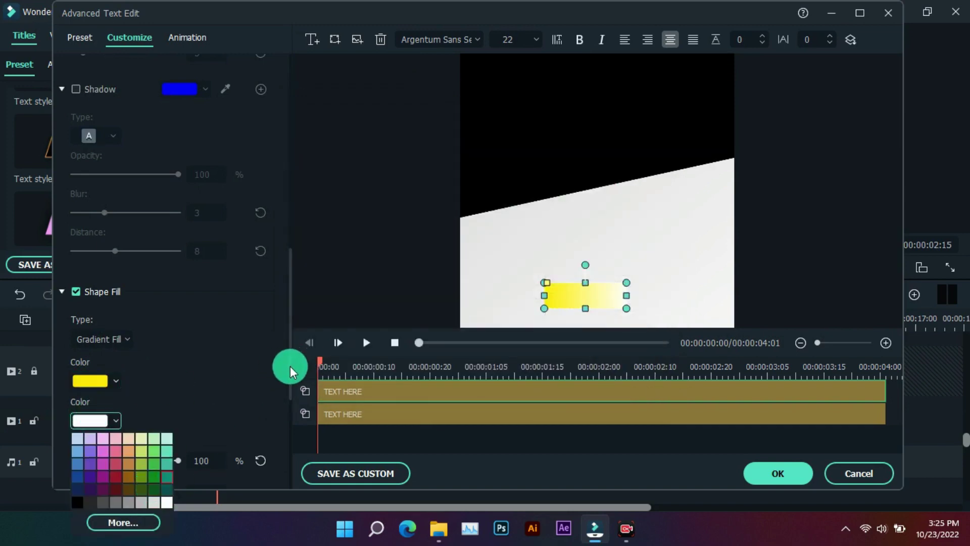
pyautogui.click(290, 366)
pyautogui.scroll(-3, 101, 348)
pyautogui.click(81, 349)
pyautogui.click(121, 453)
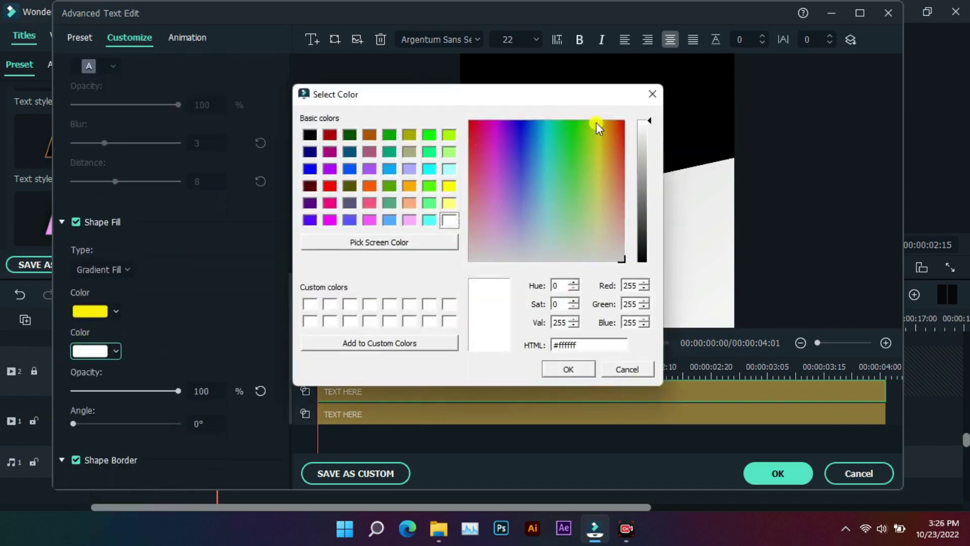
pyautogui.moveTo(597, 126); pyautogui.dragTo(602, 123)
pyautogui.click(582, 371)
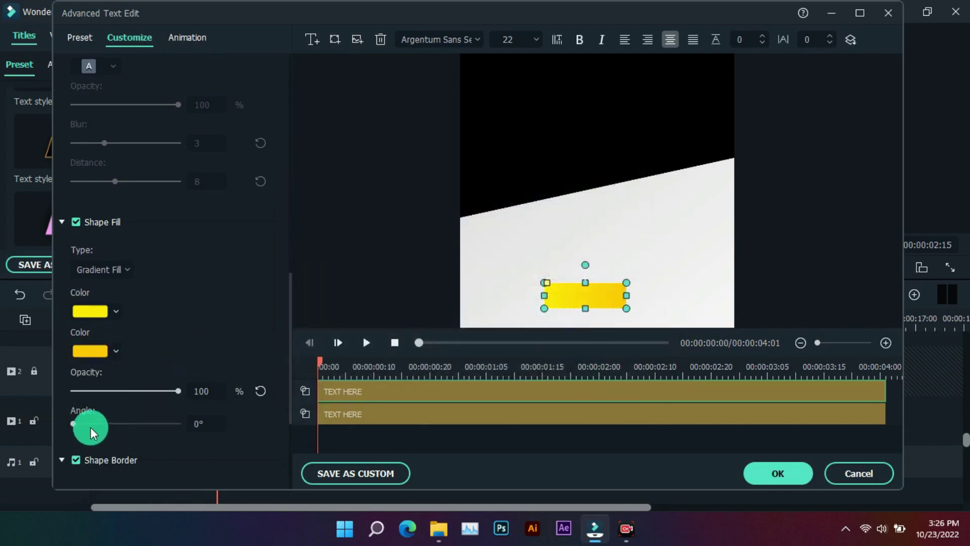
pyautogui.moveTo(118, 429); pyautogui.dragTo(111, 426)
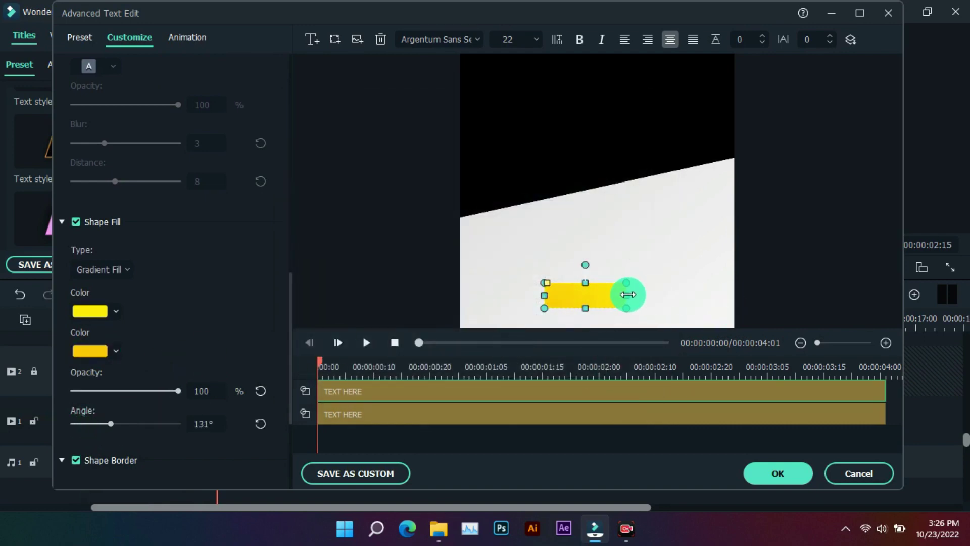
# Step: Widen the yellow button slightly, turn off its shape border and center it horizontally on the canvas
pyautogui.moveTo(627, 296); pyautogui.dragTo(635, 297)
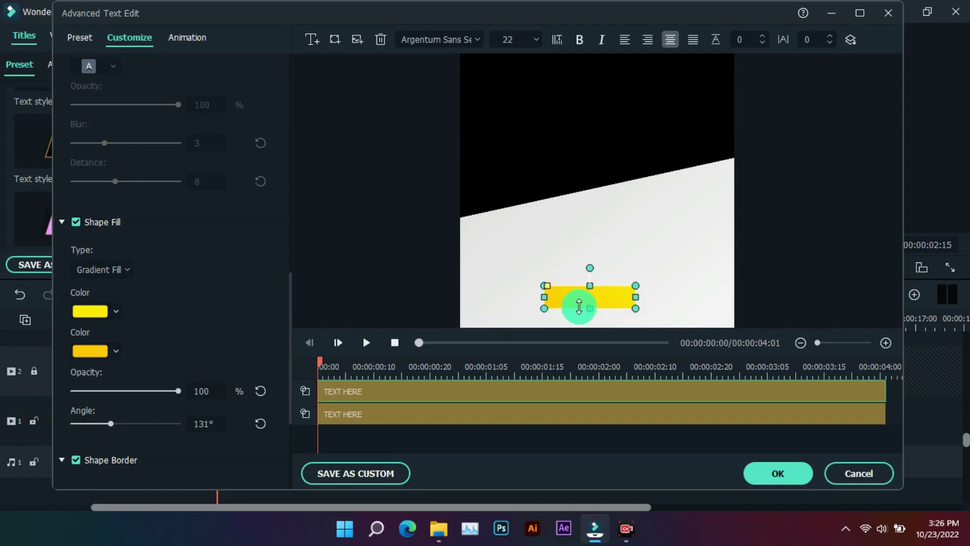
pyautogui.click(71, 460)
pyautogui.click(362, 284)
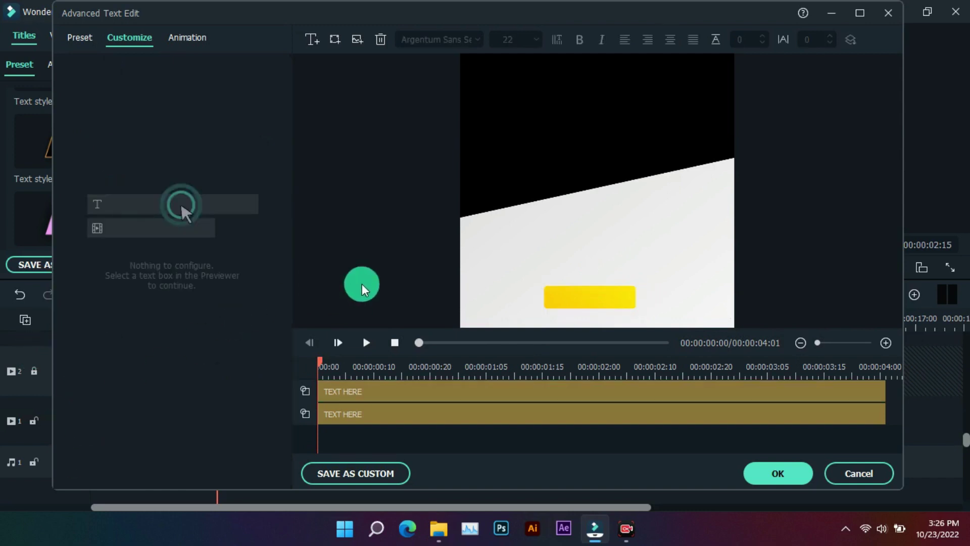
pyautogui.moveTo(596, 299); pyautogui.dragTo(602, 298)
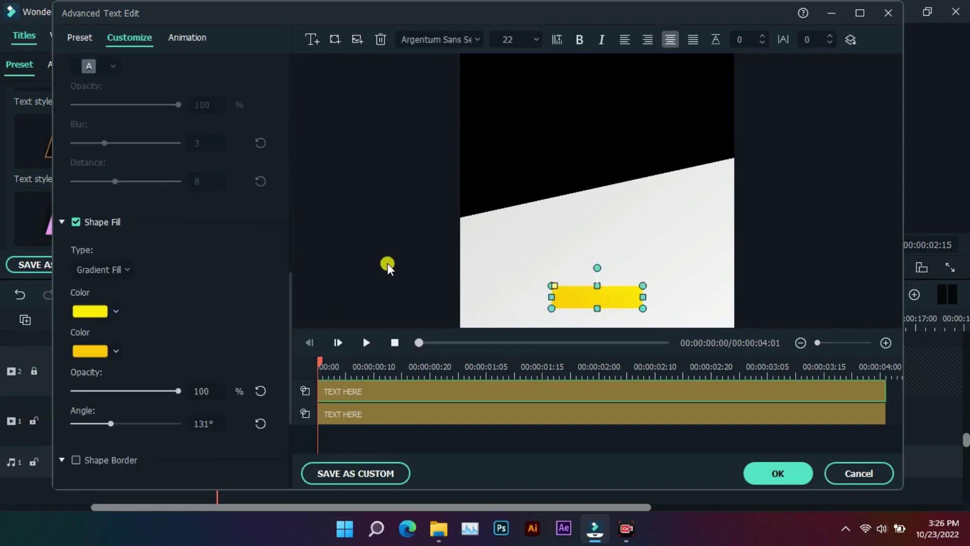
pyautogui.click(425, 266)
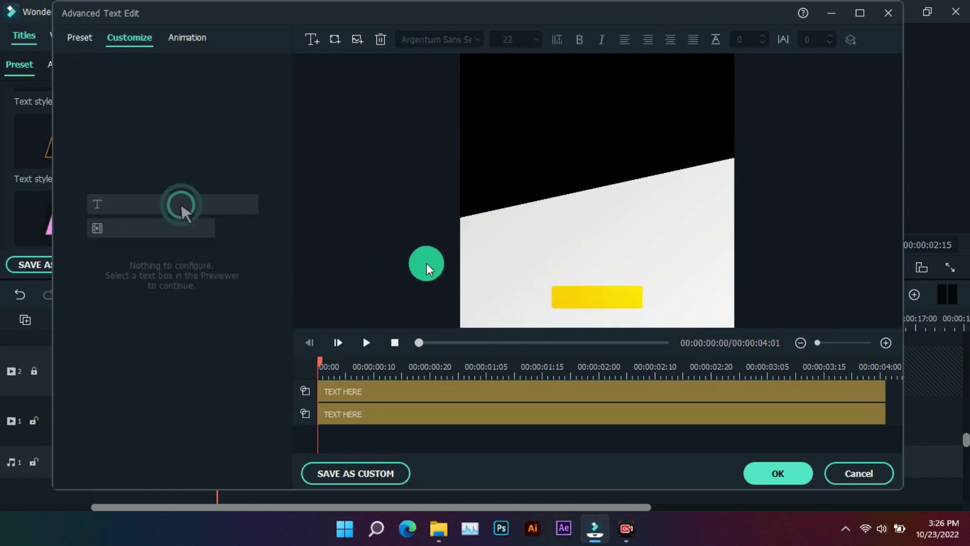
# Step: Add a text box with its fill turned on and change its text to BUY NOW
pyautogui.click(306, 38)
pyautogui.scroll(3, 112, 207)
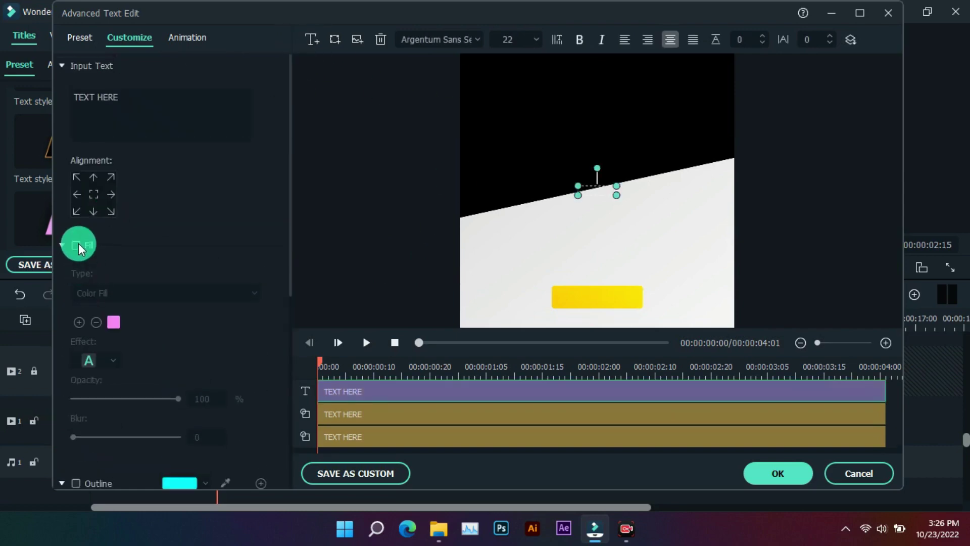
pyautogui.click(76, 245)
pyautogui.click(129, 104)
pyautogui.click(119, 101)
pyautogui.moveTo(120, 101); pyautogui.dragTo(73, 96)
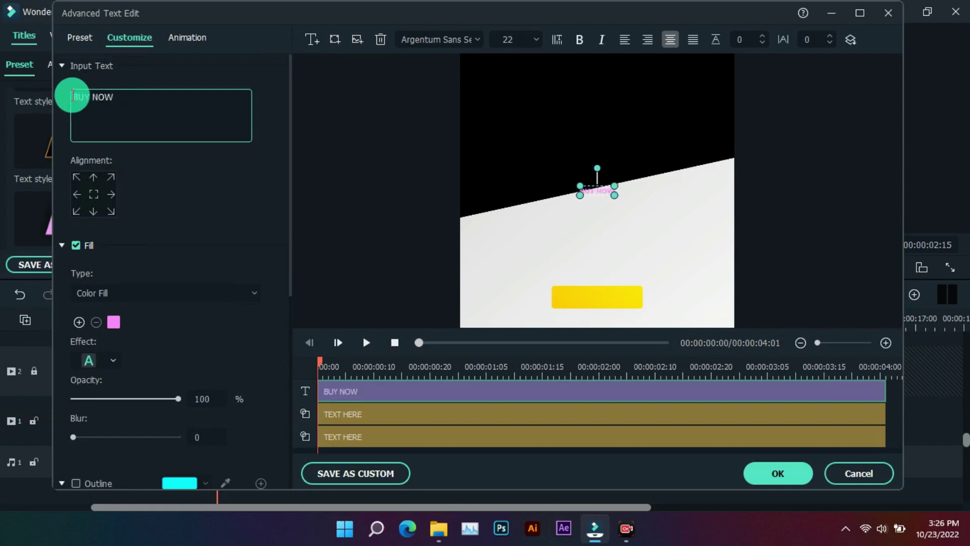
# Step: Move the BUY NOW text onto the yellow button and set its fill color to white
pyautogui.click(114, 322)
pyautogui.click(596, 189)
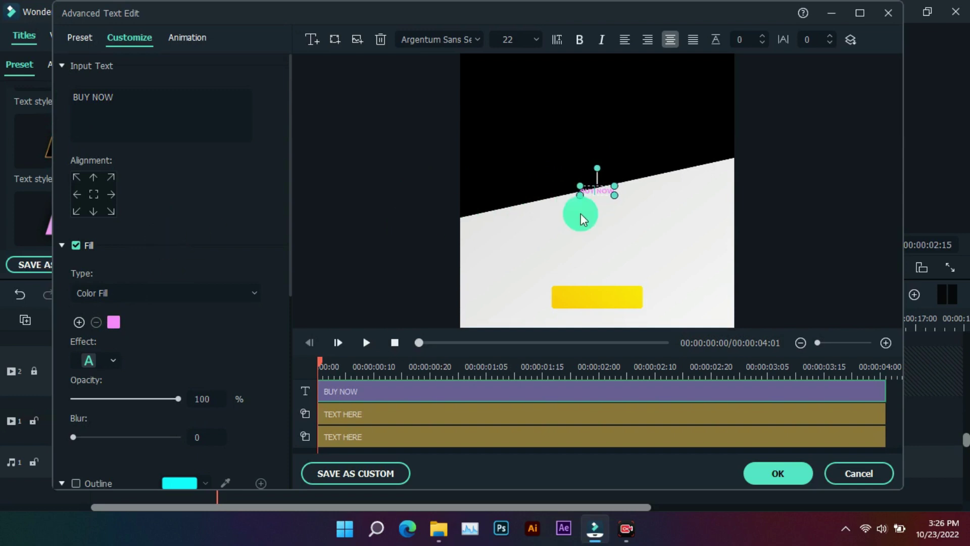
pyautogui.moveTo(596, 191); pyautogui.dragTo(604, 295)
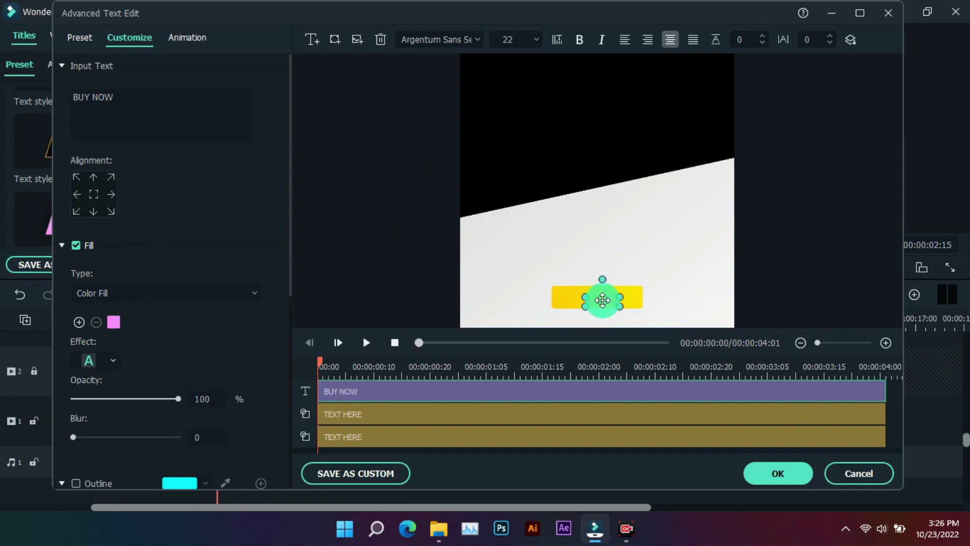
pyautogui.click(114, 322)
pyautogui.click(205, 399)
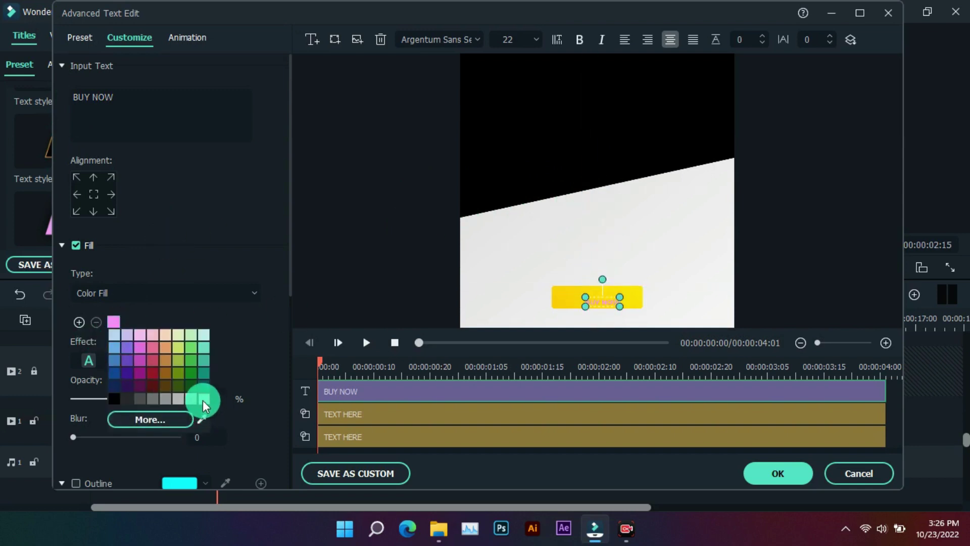
# Step: Enlarge BUY NOW to size 40, use Argentum Sans Bold with character spacing 1, and center it on the button
pyautogui.moveTo(585, 297)
pyautogui.mouseDown()
pyautogui.moveTo(568, 286)
pyautogui.moveTo(584, 302)
pyautogui.mouseUp()
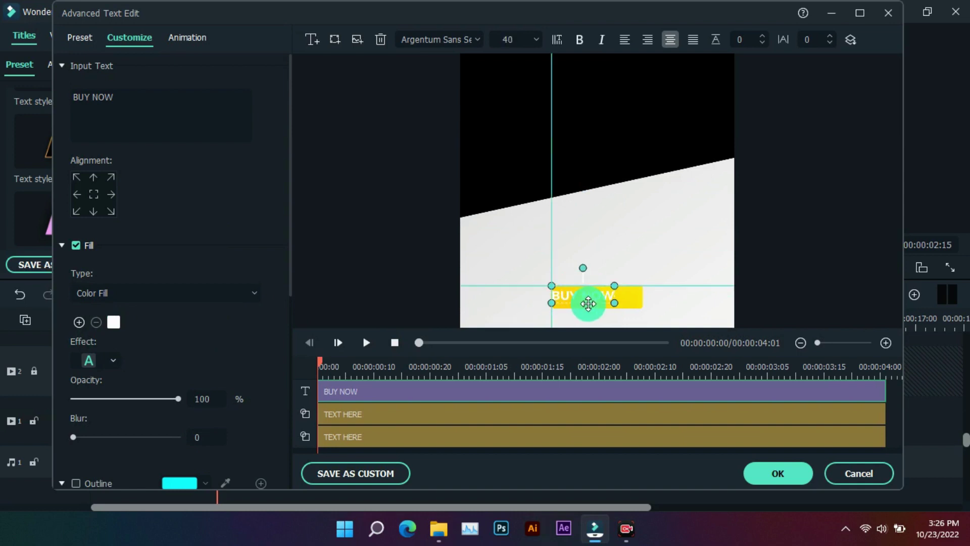
pyautogui.click(475, 45)
pyautogui.click(475, 210)
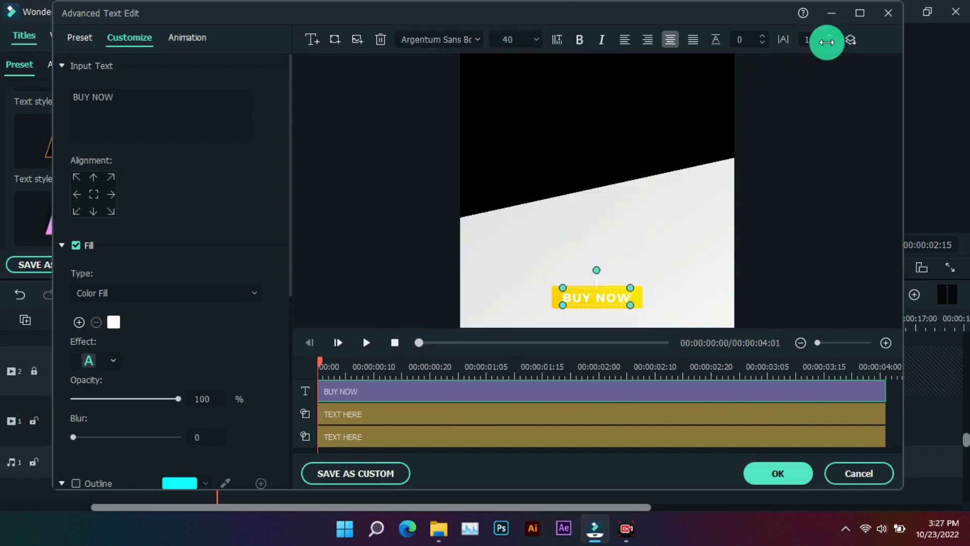
pyautogui.click(773, 189)
pyautogui.click(632, 301)
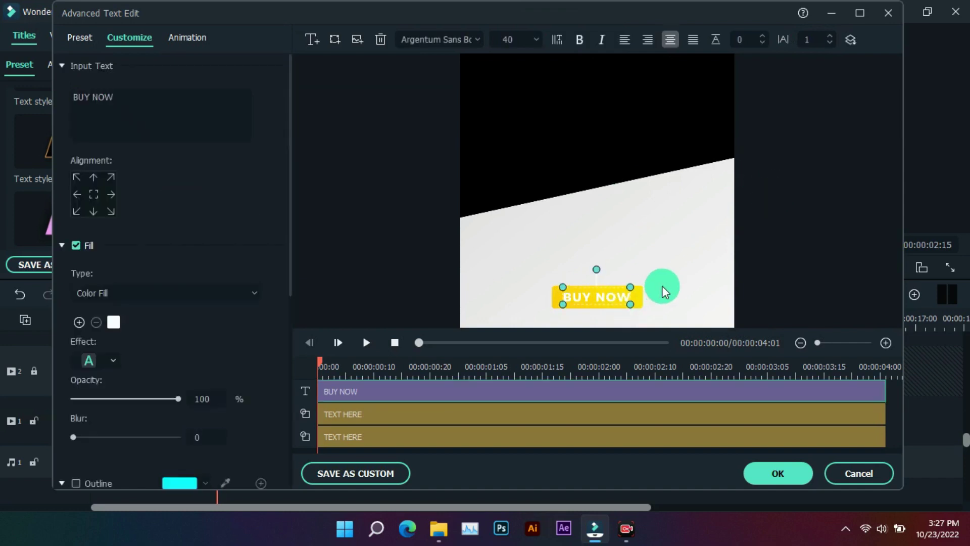
pyautogui.click(761, 231)
pyautogui.click(806, 194)
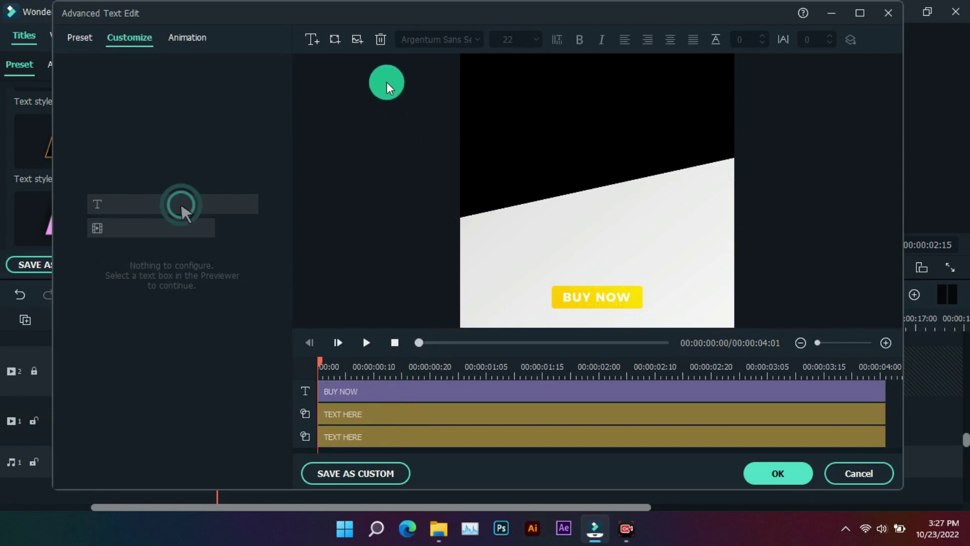
# Step: Add a filled text reading $119 at size 113 in Montserrat ExtraBold Italic
pyautogui.click(312, 39)
pyautogui.click(92, 233)
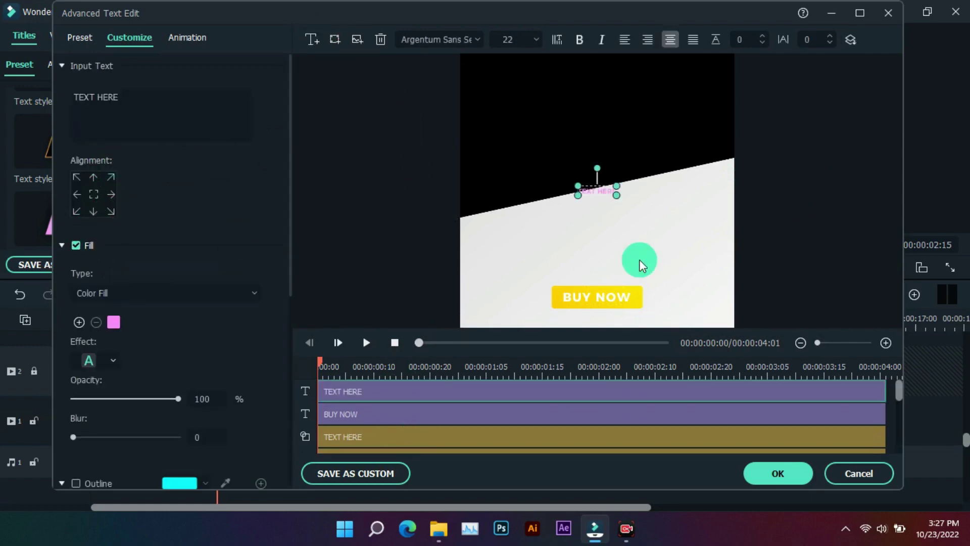
pyautogui.moveTo(617, 195); pyautogui.dragTo(776, 234)
pyautogui.moveTo(184, 126); pyautogui.dragTo(54, 97)
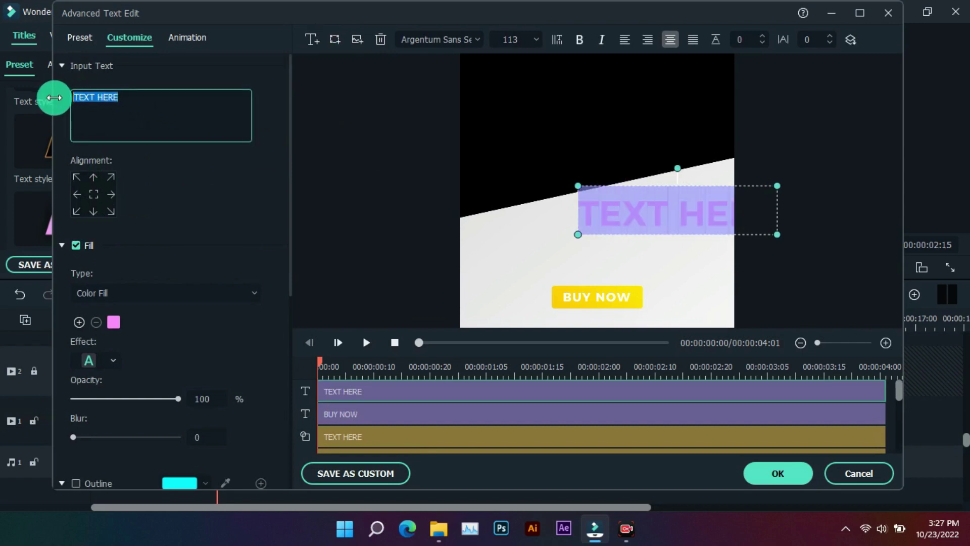
pyautogui.write('$119')
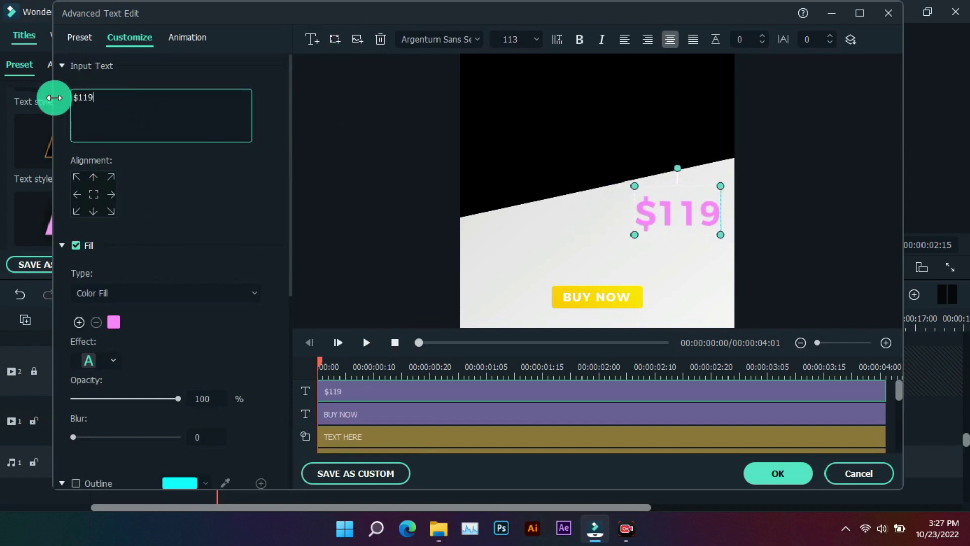
pyautogui.click(419, 40)
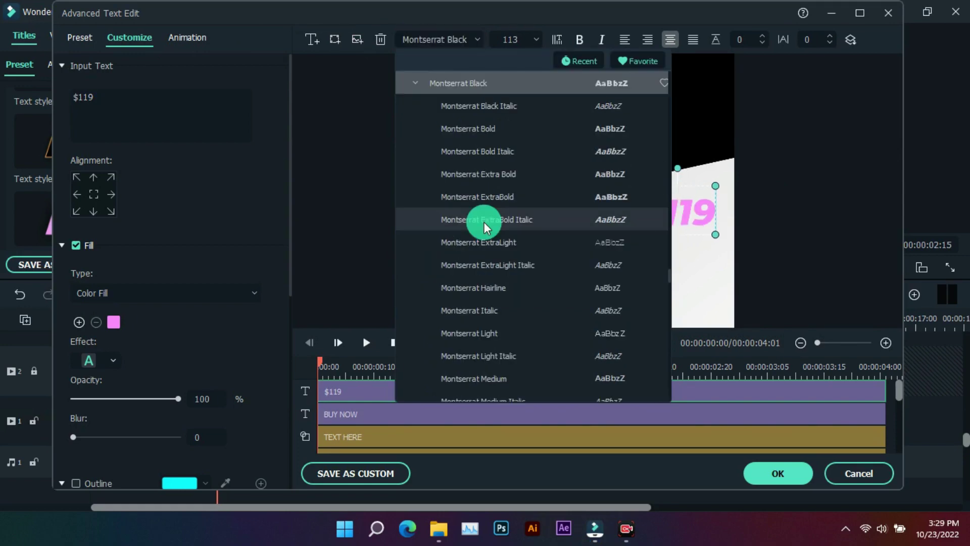
pyautogui.click(481, 220)
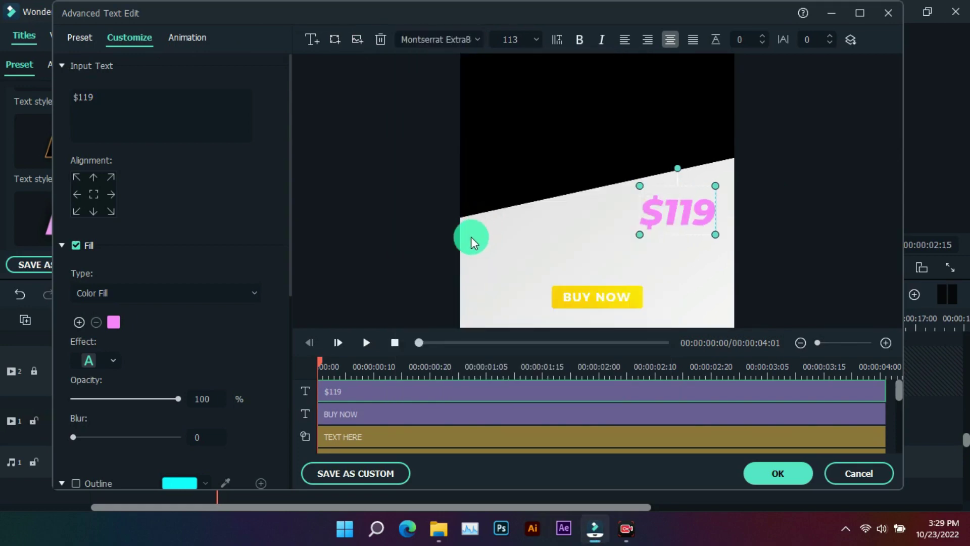
# Step: Apply the String Blur animation to the $119 text and confirm the advanced title edit
pyautogui.click(374, 397)
pyautogui.click(345, 202)
pyautogui.click(403, 392)
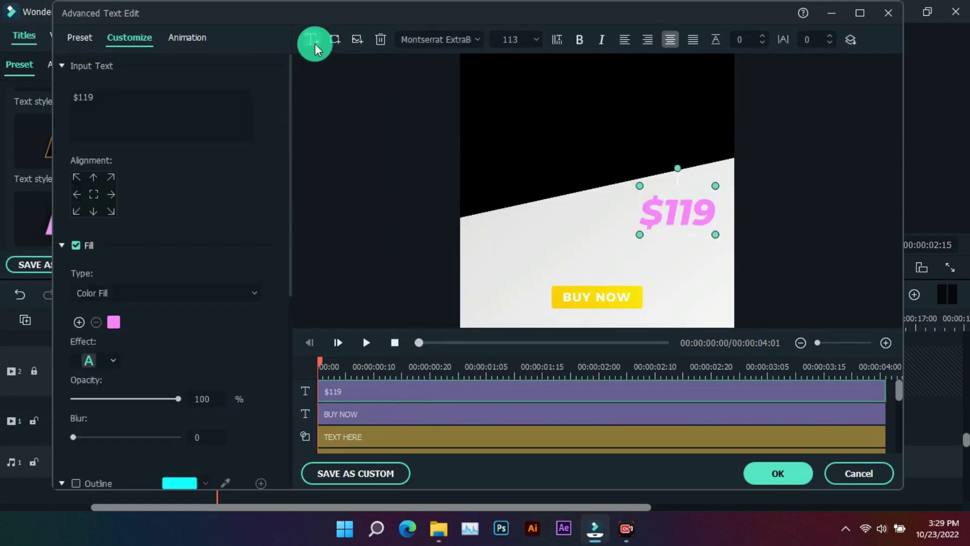
pyautogui.click(187, 37)
pyautogui.click(221, 177)
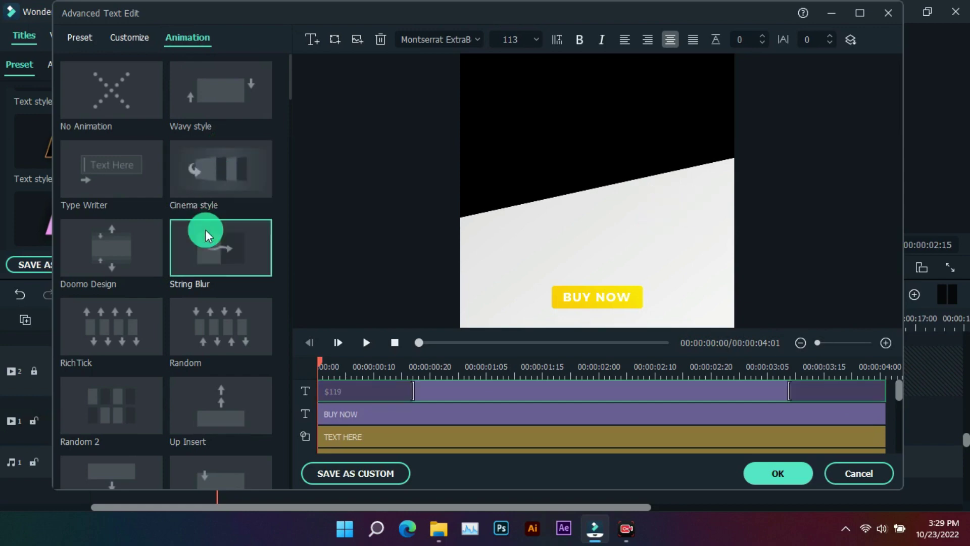
pyautogui.click(752, 475)
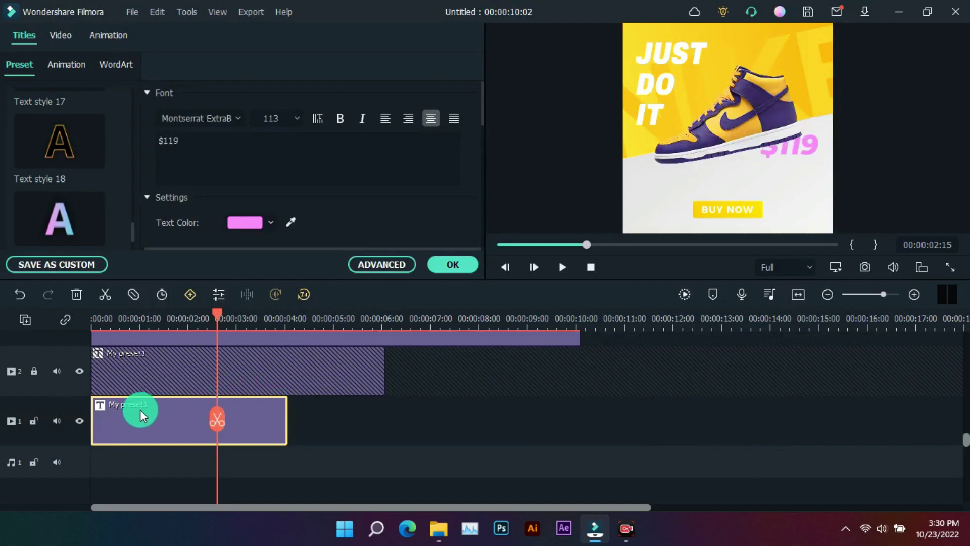
# Step: At 00:00:00:23, shrink the $119 text to about size 88 and place it below the shoe's heel
pyautogui.moveTo(140, 410)
pyautogui.mouseDown()
pyautogui.moveTo(104, 416)
pyautogui.moveTo(135, 419)
pyautogui.mouseUp()
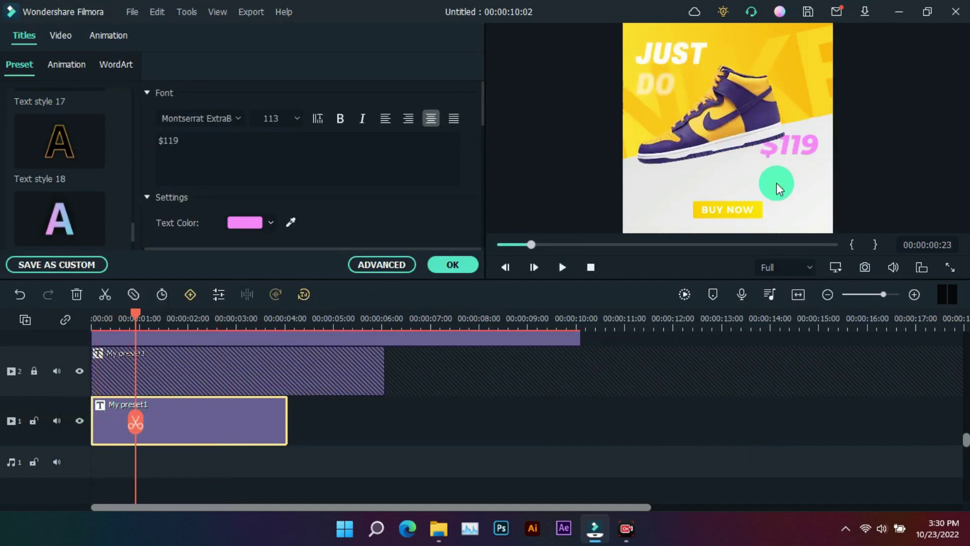
pyautogui.click(793, 152)
pyautogui.click(811, 145)
pyautogui.moveTo(809, 143); pyautogui.dragTo(810, 168)
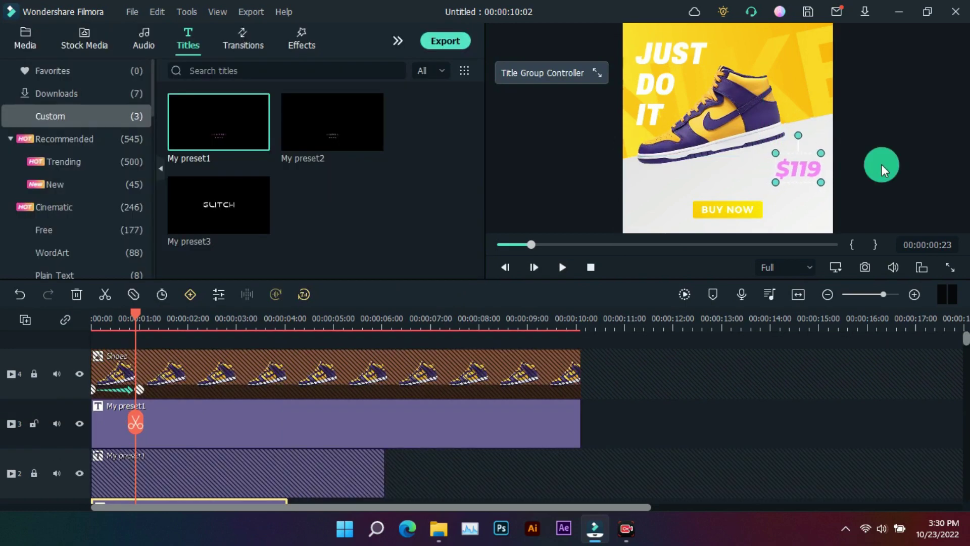
# Step: Color only the digits 119 of the price text dark purple, sampled from the shoe
pyautogui.click(218, 294)
pyautogui.moveTo(165, 141); pyautogui.dragTo(186, 143)
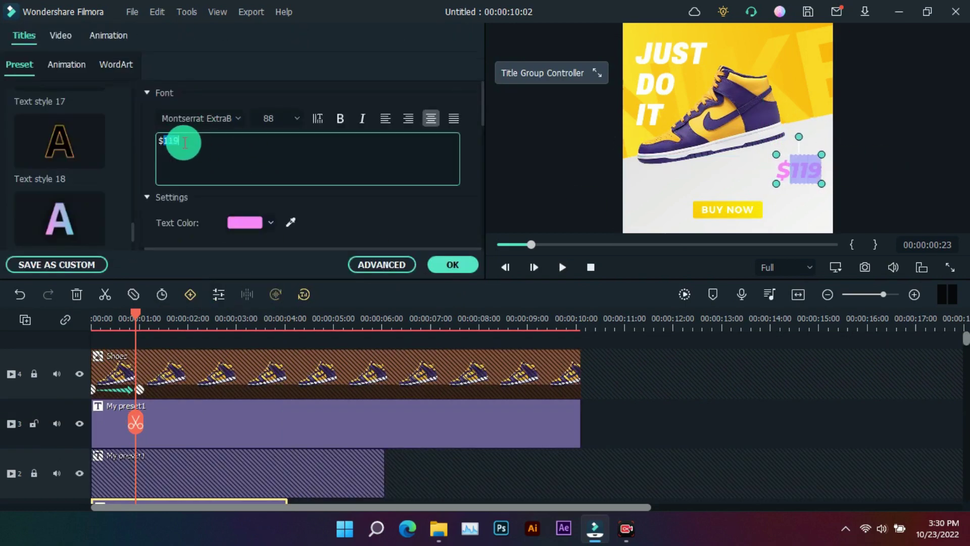
pyautogui.click(291, 221)
pyautogui.click(753, 121)
pyautogui.click(230, 225)
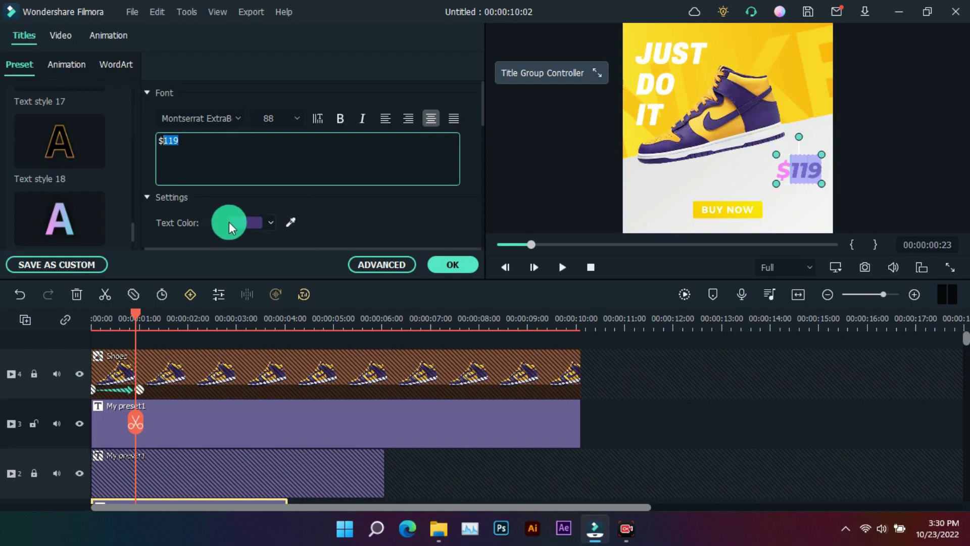
# Step: Recolor the price's 119 digits vivid violet and its dollar sign dark gray, and confirm the title edit
pyautogui.click(299, 316)
pyautogui.moveTo(537, 210); pyautogui.dragTo(516, 130)
pyautogui.click(560, 378)
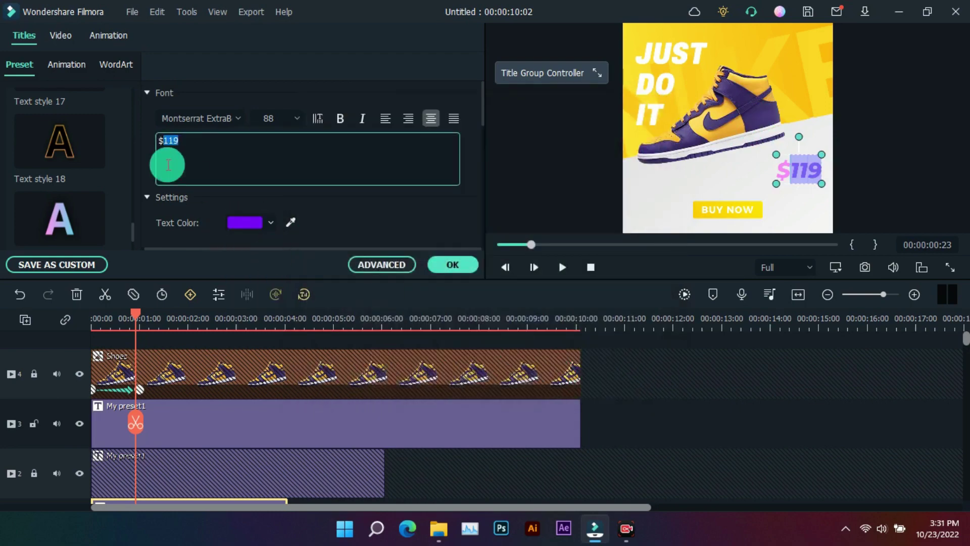
pyautogui.click(243, 232)
pyautogui.click(285, 303)
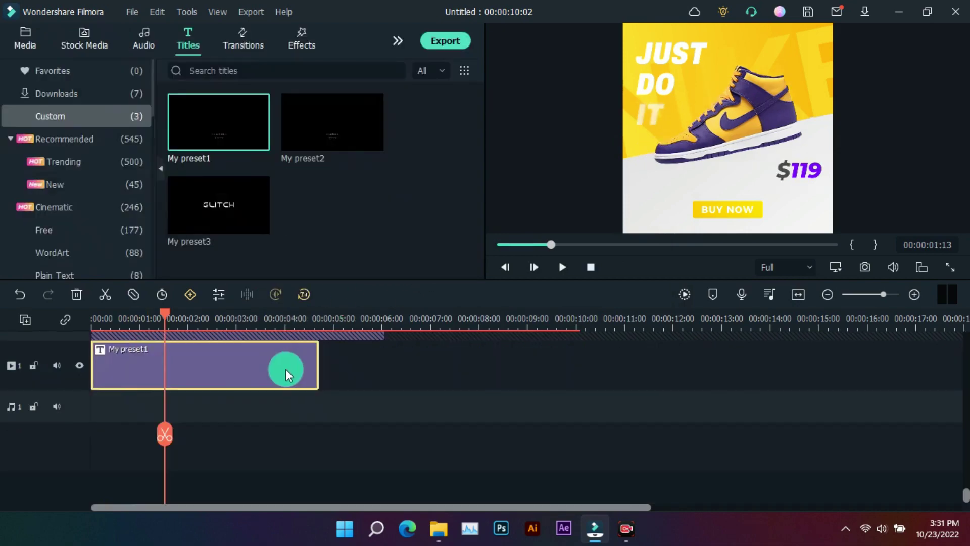
# Step: Import the 3-2-nike-logo-png image and place it at the timeline start on a new track above the Shoes clip
pyautogui.scroll(2, 273, 380)
pyautogui.scroll(2, 272, 381)
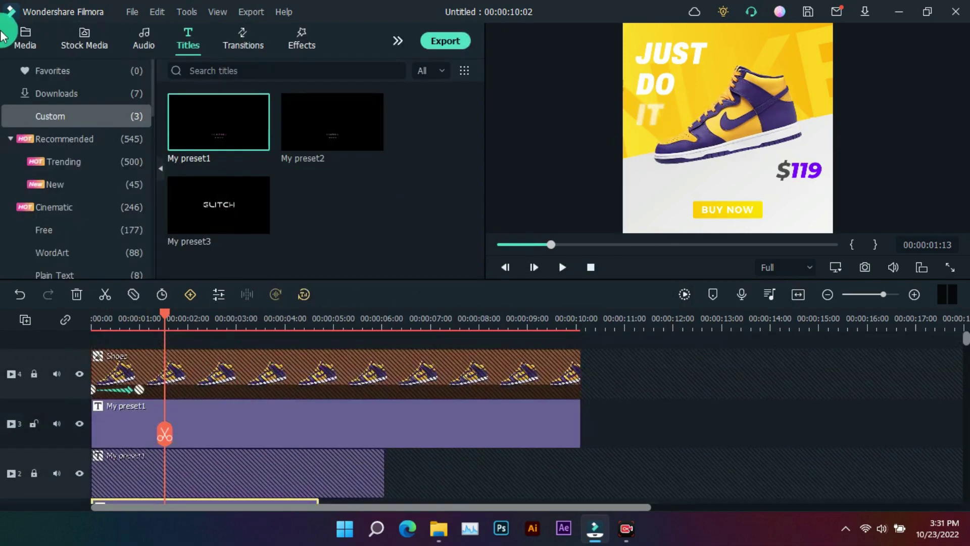
pyautogui.click(21, 37)
pyautogui.click(192, 111)
pyautogui.doubleClick(243, 146)
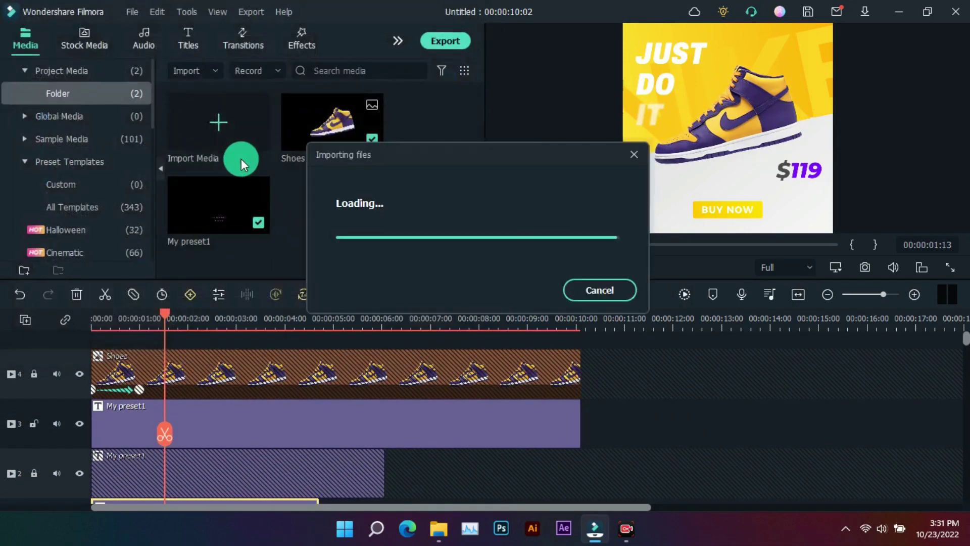
pyautogui.moveTo(324, 123); pyautogui.dragTo(80, 349)
pyautogui.click(213, 365)
# Step: Shrink the Nike swoosh logo and place it in the upper-right corner of the frame
pyautogui.click(651, 124)
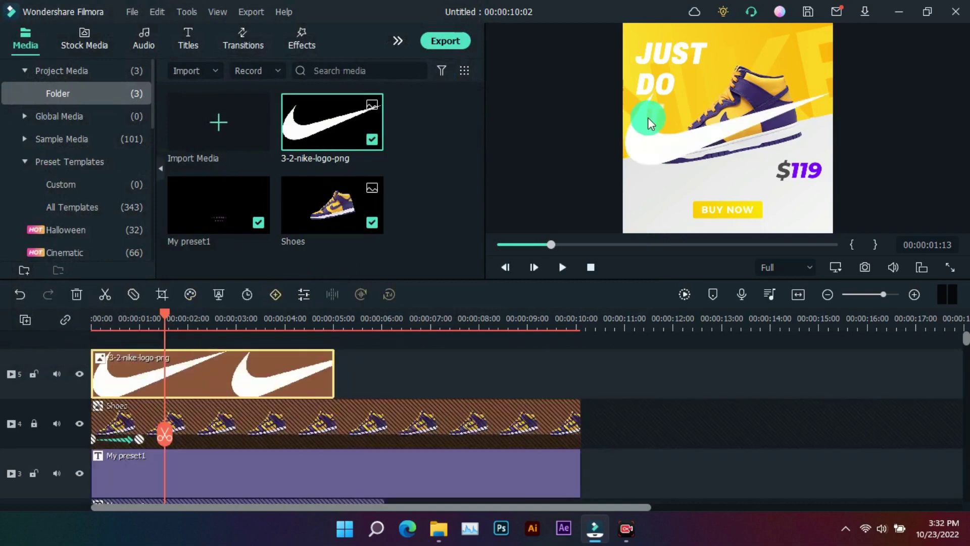
pyautogui.moveTo(824, 163); pyautogui.dragTo(807, 44)
pyautogui.click(865, 81)
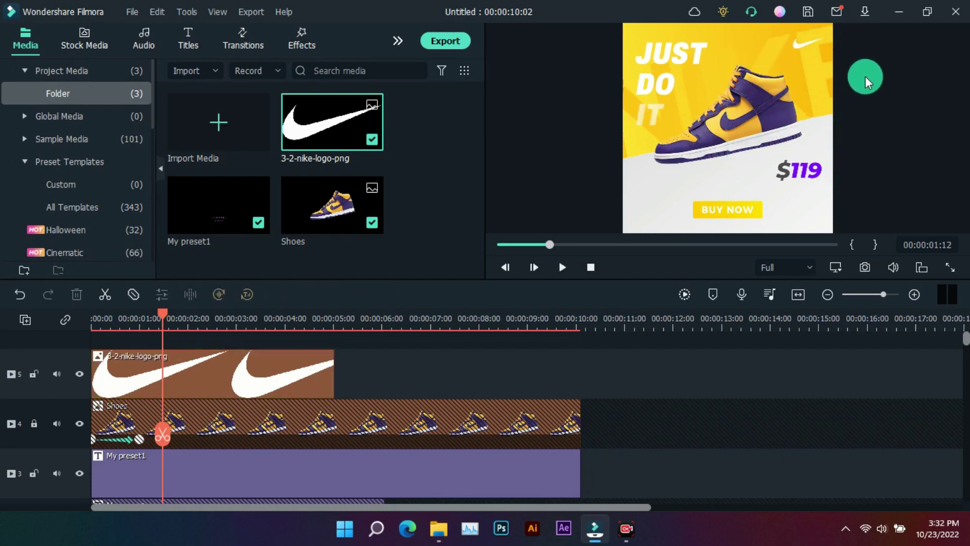
# Step: Unlock track 2 and extend the logo clip and the titles on tracks 1 and 2 to end with the Shoes clip
pyautogui.moveTo(332, 378); pyautogui.dragTo(580, 374)
pyautogui.scroll(-3, 493, 429)
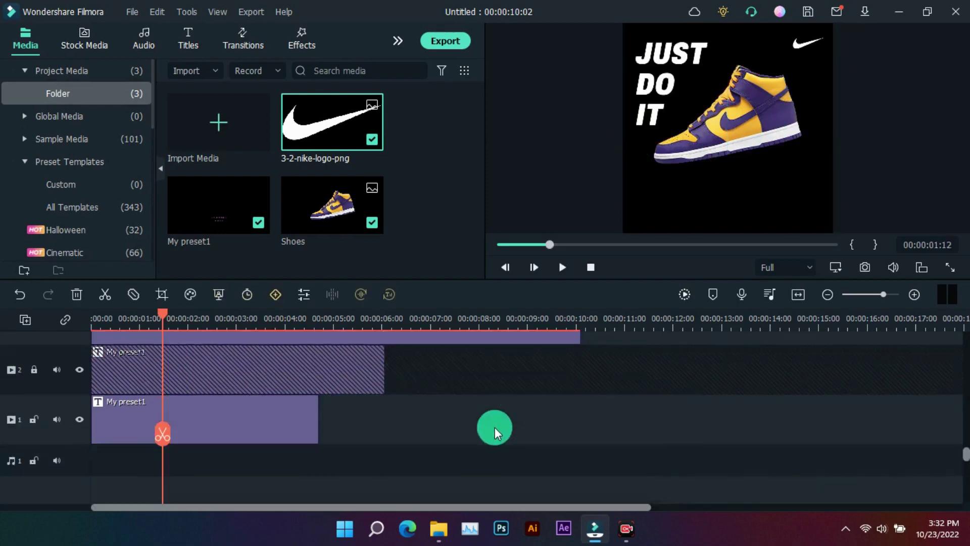
pyautogui.click(47, 369)
pyautogui.moveTo(383, 364); pyautogui.dragTo(574, 369)
pyautogui.click(322, 427)
pyautogui.moveTo(319, 424); pyautogui.dragTo(580, 420)
# Step: At 00:00:06:04, unlock the Shoes track and move the shoe slightly downward to add a third keyframe
pyautogui.moveTo(159, 428)
pyautogui.mouseDown()
pyautogui.moveTo(63, 433)
pyautogui.moveTo(171, 440)
pyautogui.mouseUp()
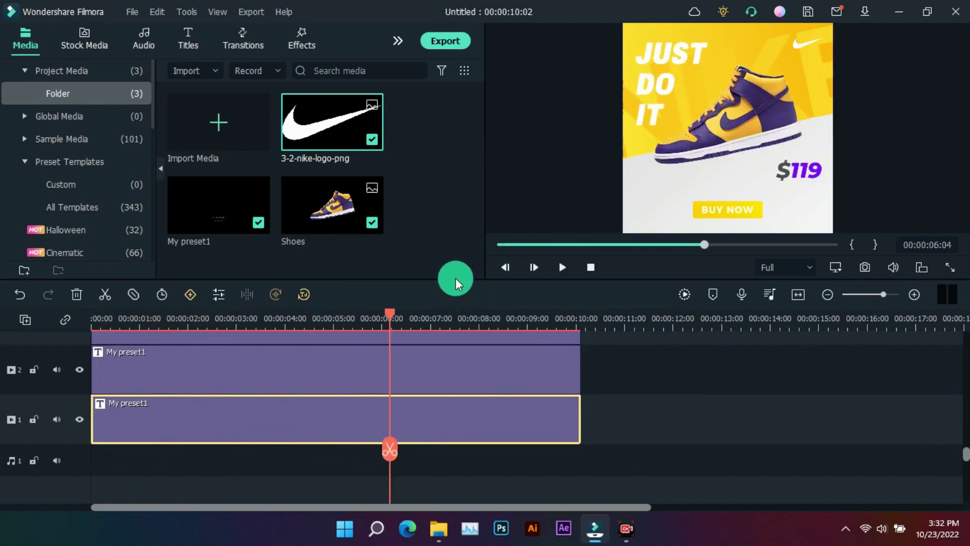
pyautogui.scroll(3, 145, 367)
pyautogui.click(733, 135)
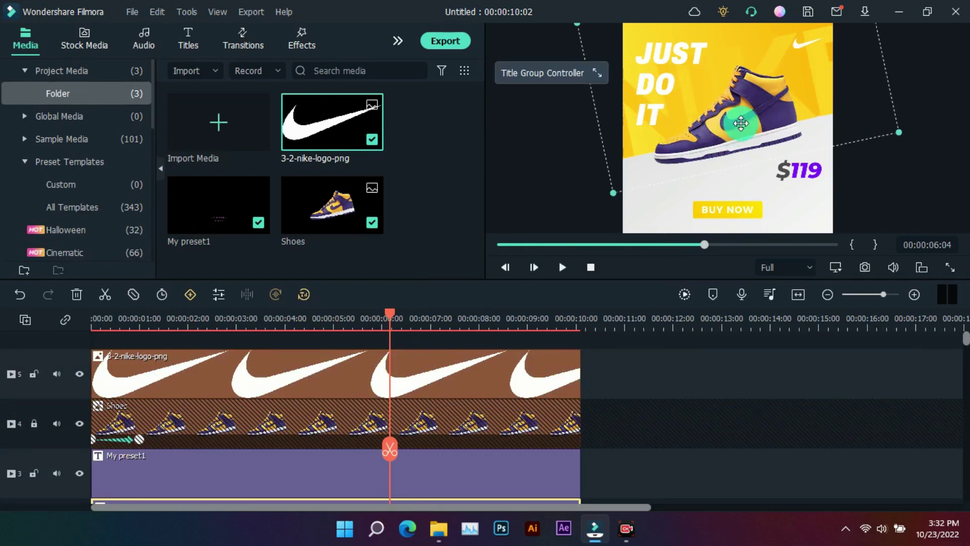
pyautogui.click(34, 424)
pyautogui.click(666, 181)
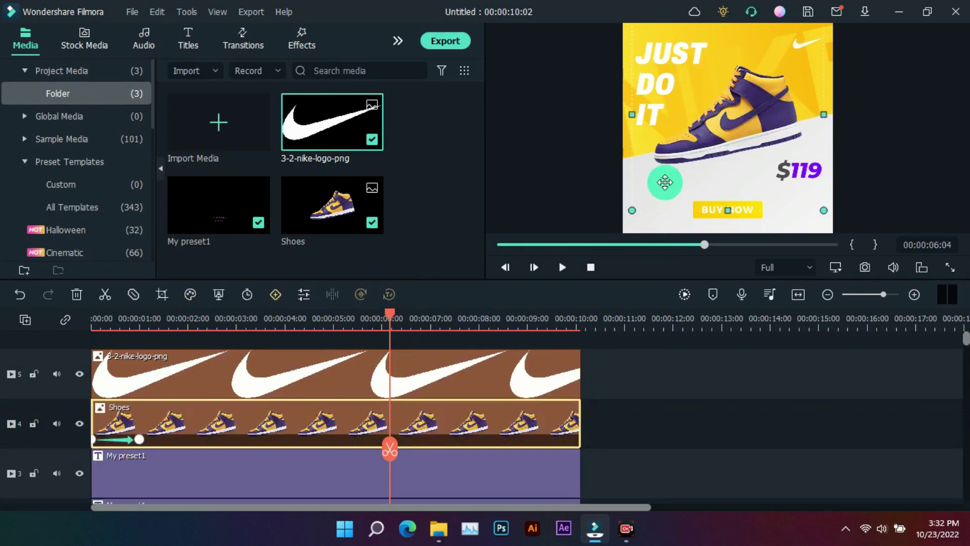
pyautogui.moveTo(731, 125); pyautogui.dragTo(730, 130)
pyautogui.click(685, 393)
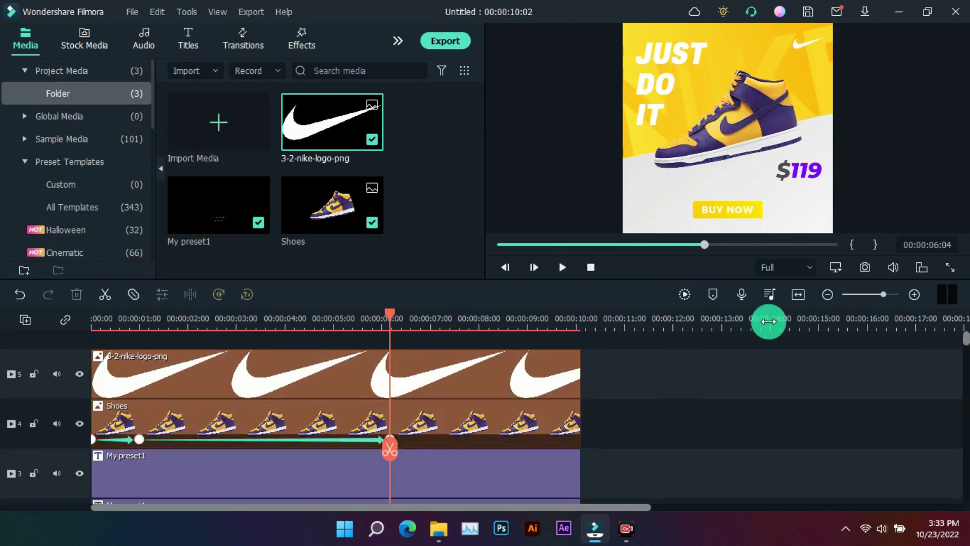
# Step: Play the promo from the beginning to check the finished animation
pyautogui.press('Home')
pyautogui.press('space')
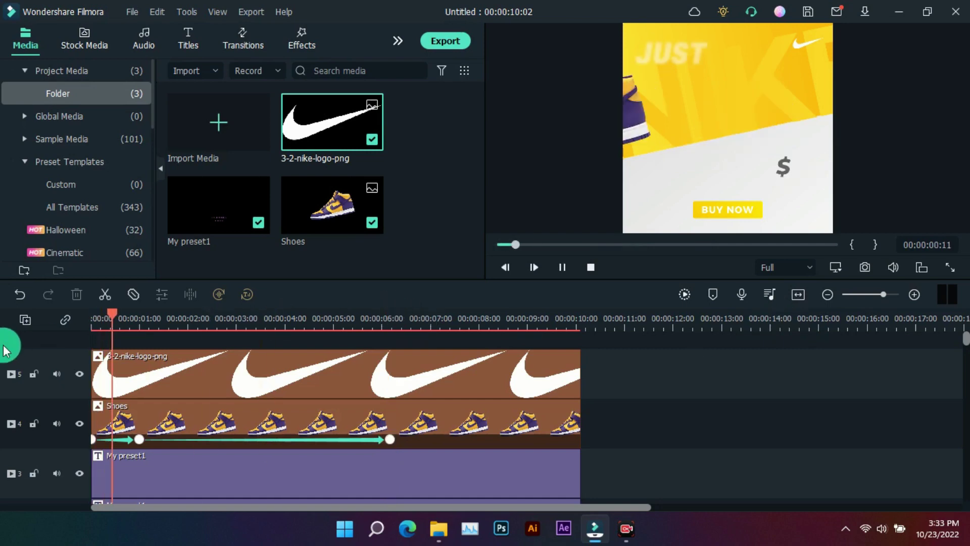